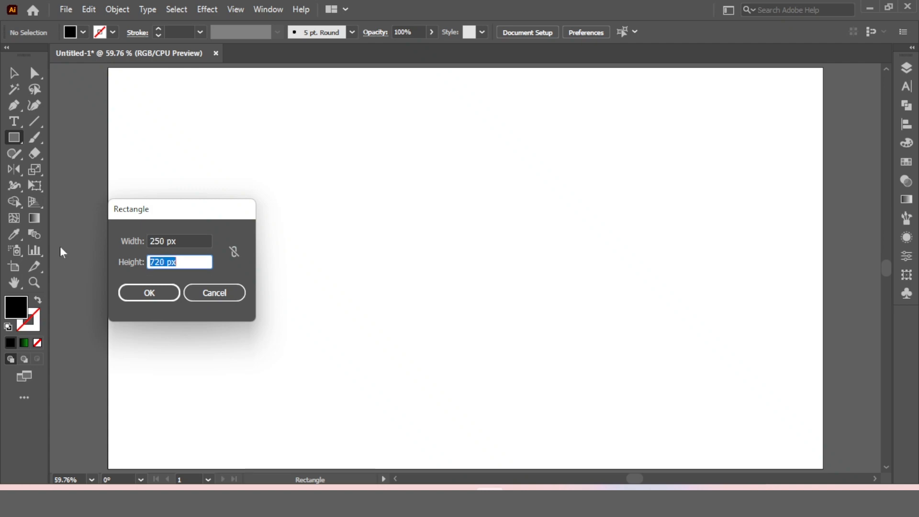
- Create a 250 by 300 px rectangle and centre it vertically on the artboard
type("300")
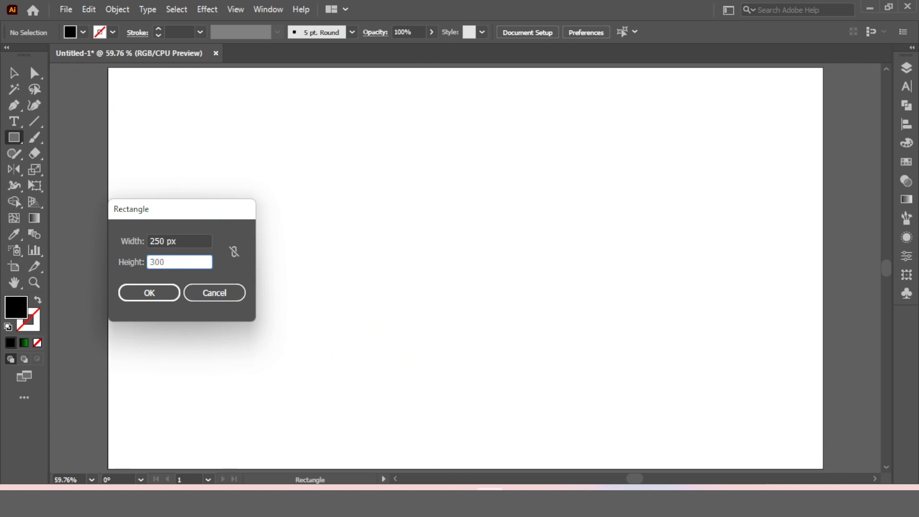
key("Return")
left_click(13, 73)
left_click(347, 130)
left_click(401, 201)
key("ctrl+a")
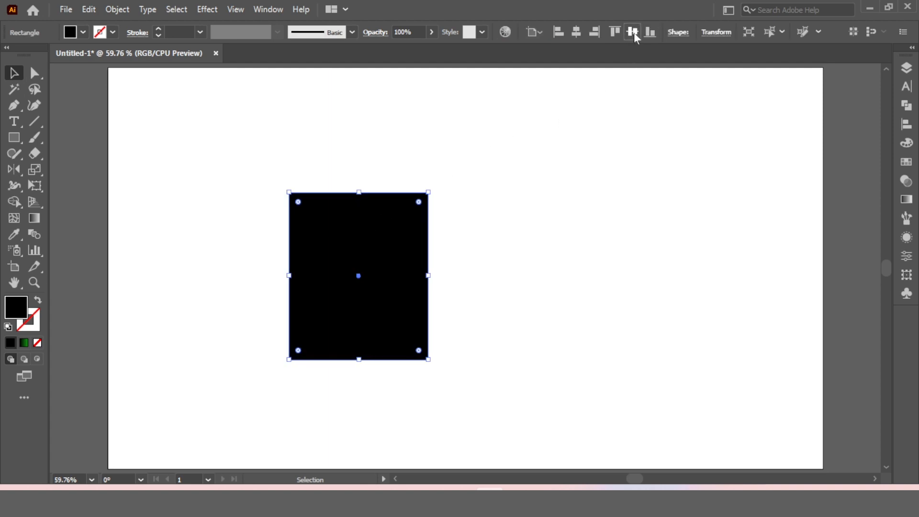
left_click(632, 32)
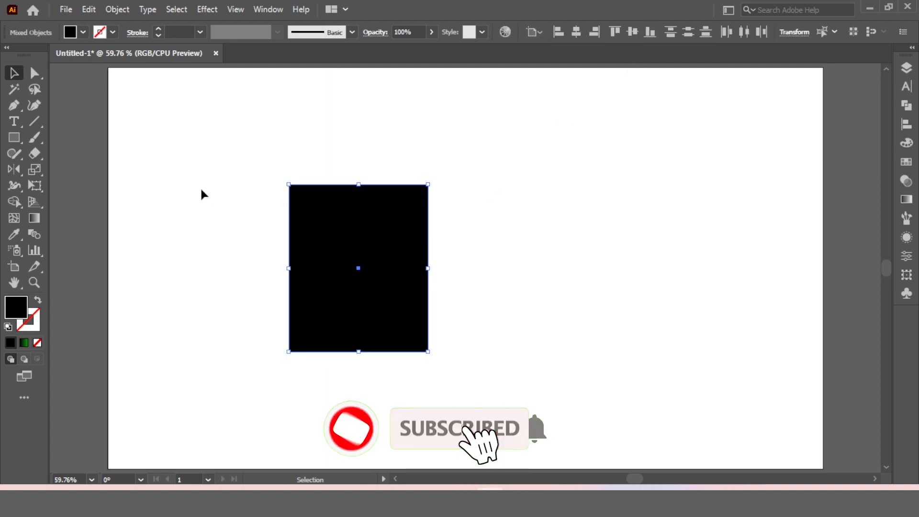
- Skew the rectangle's right side upward with Free Transform to form a parallelogram, and centre it vertically on the artboard
left_click(39, 191)
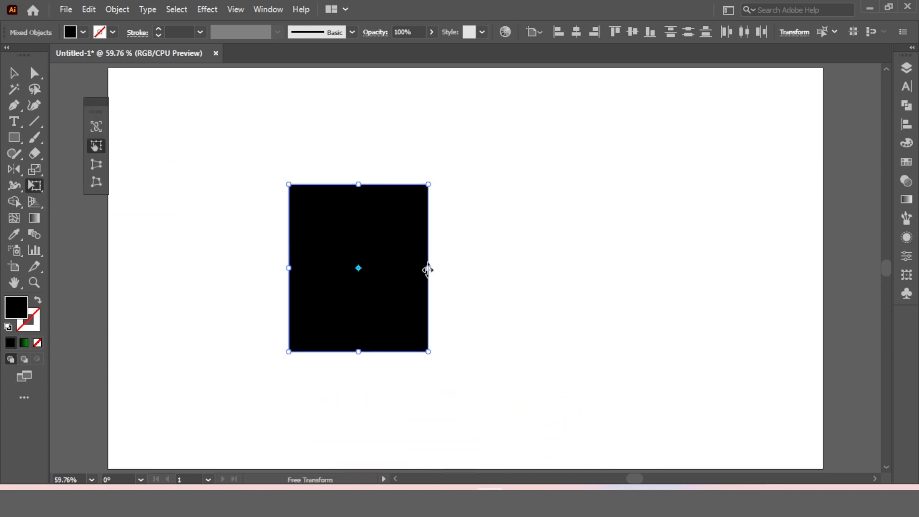
left_click_drag(428, 269, 429, 228)
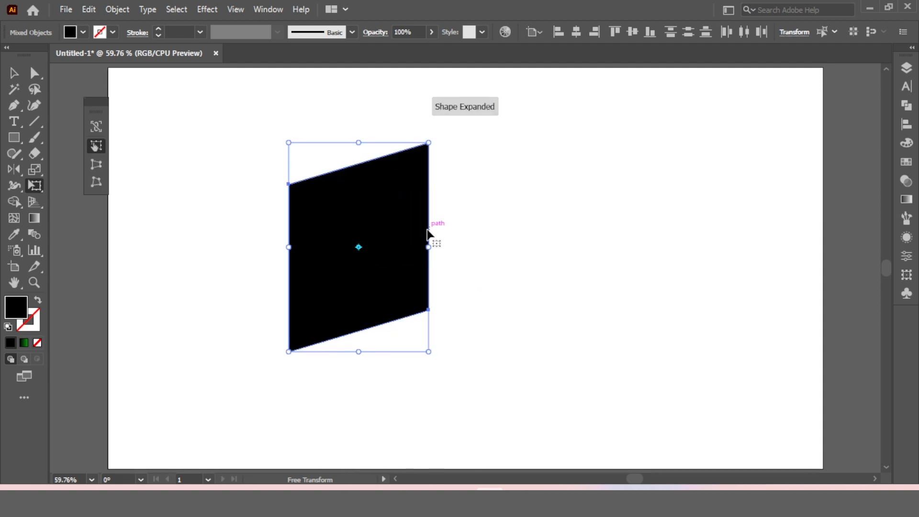
left_click(13, 73)
left_click(520, 219)
left_click(421, 214)
left_click(632, 31)
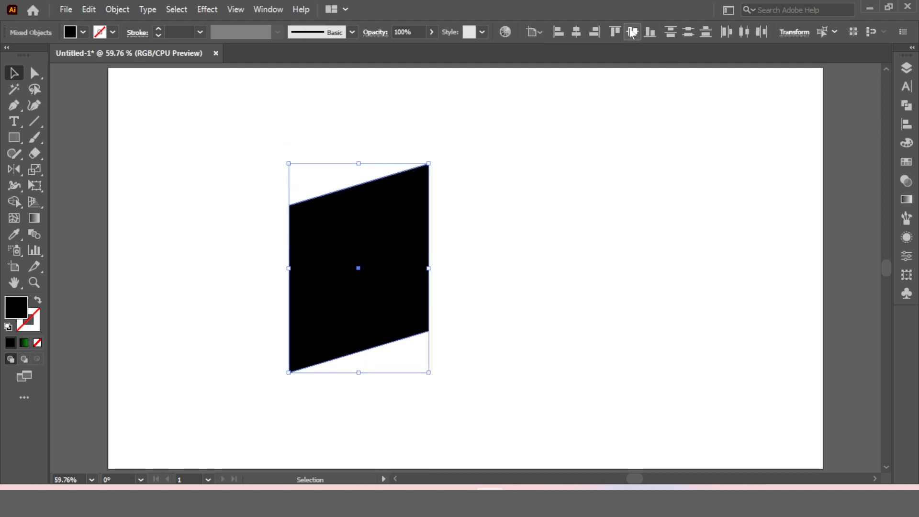
- Reflect a copy of the parallelogram across the vertical axis about its upper-right corner
left_click(505, 193)
left_click(401, 218)
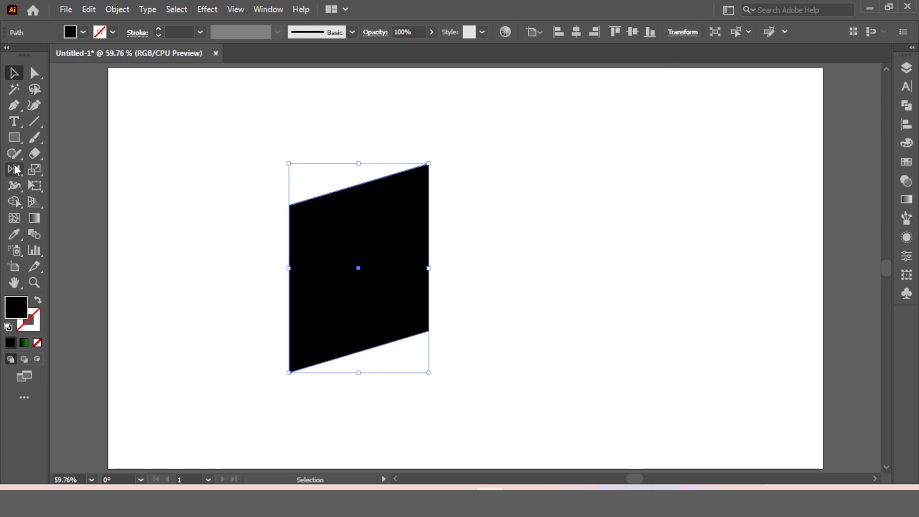
left_click(15, 169)
left_click_drag(17, 171, 76, 184)
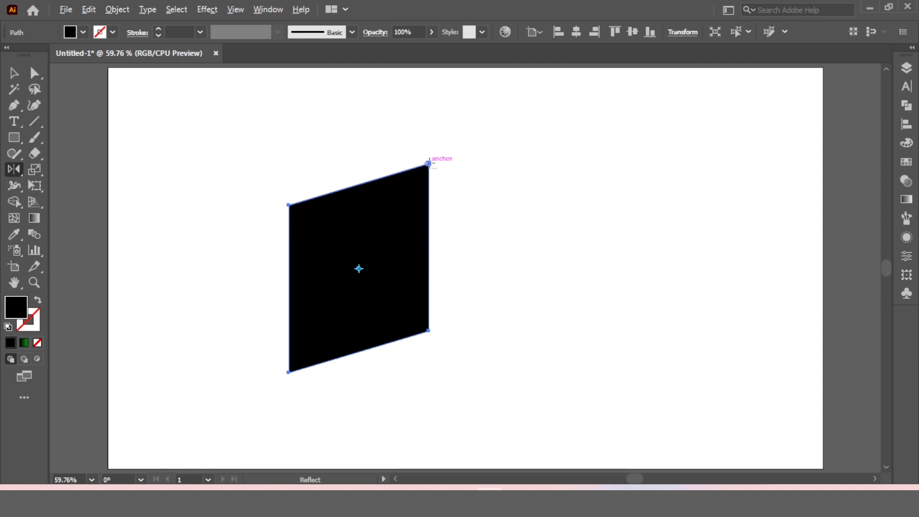
left_click(429, 163, "alt")
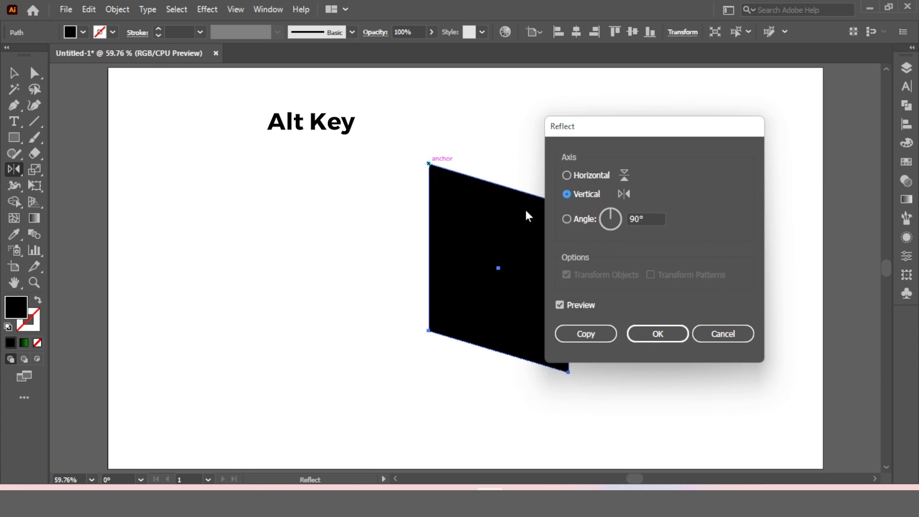
left_click(653, 219)
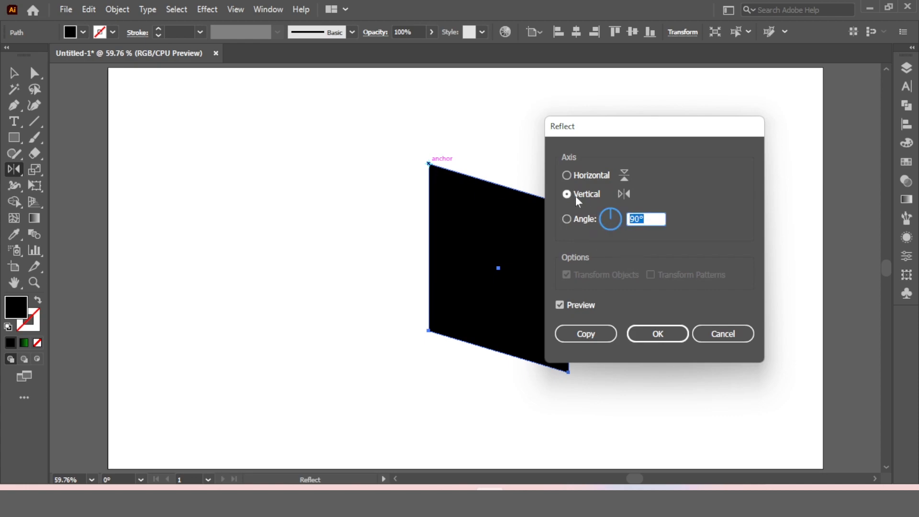
left_click(576, 196)
left_click(586, 334)
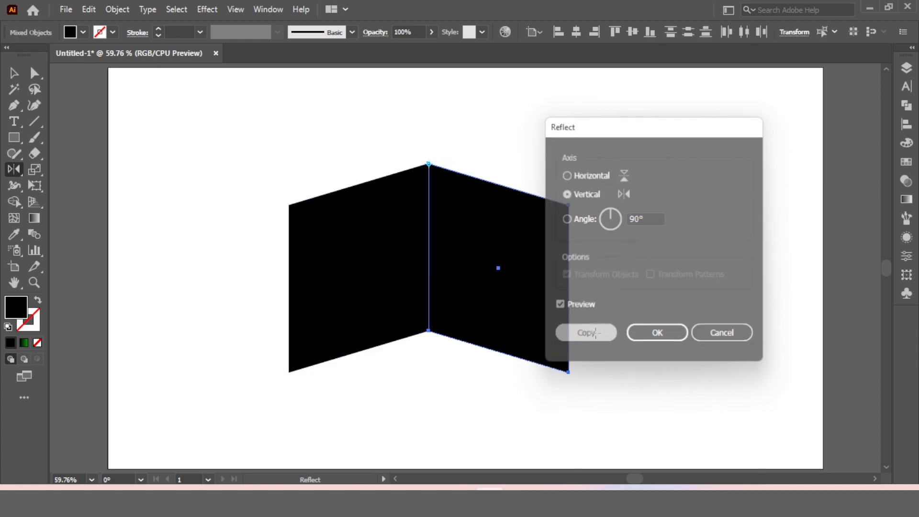
- Group the two mirrored parallelograms and centre the group horizontally on the artboard
left_click(14, 73)
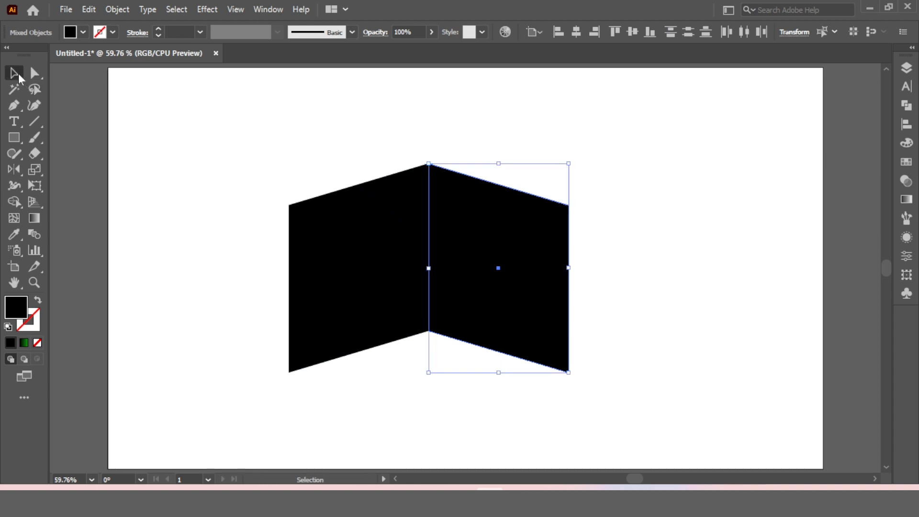
left_click(352, 137)
left_click_drag(400, 139, 478, 207)
right_click(473, 202)
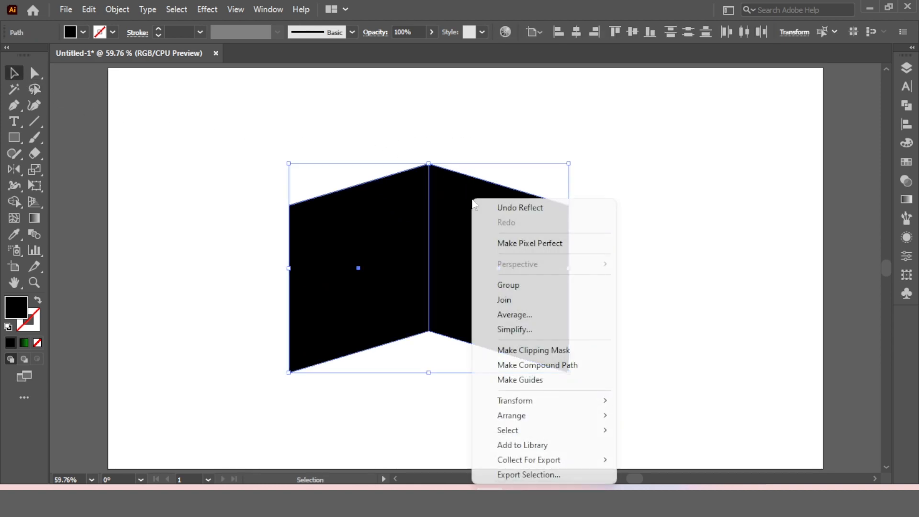
left_click(516, 288)
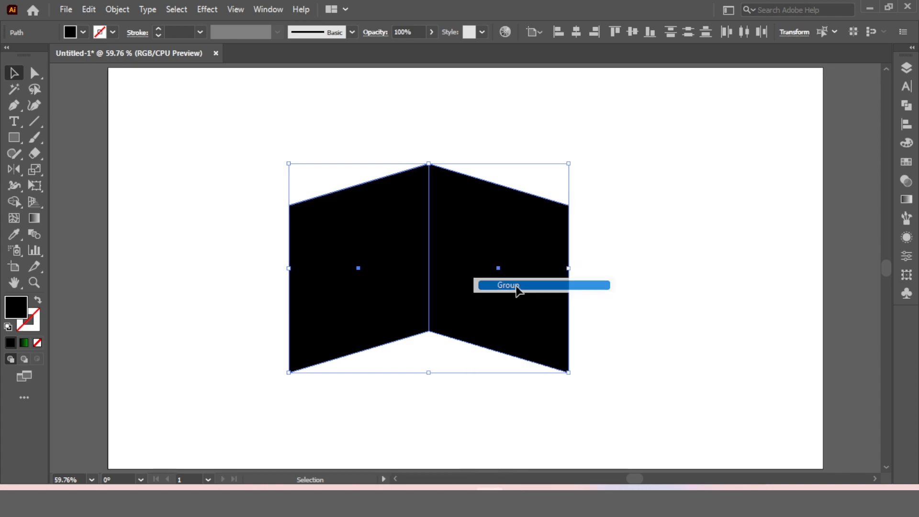
left_click(576, 33)
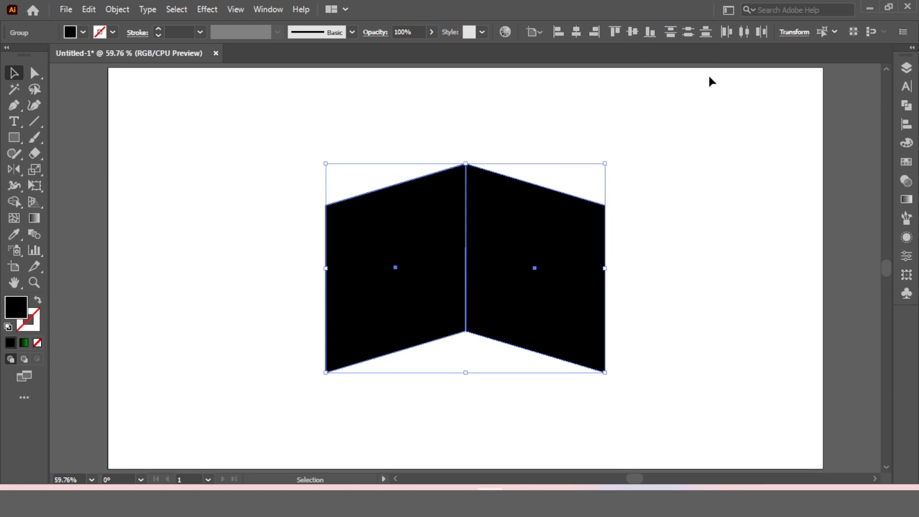
left_click(906, 123)
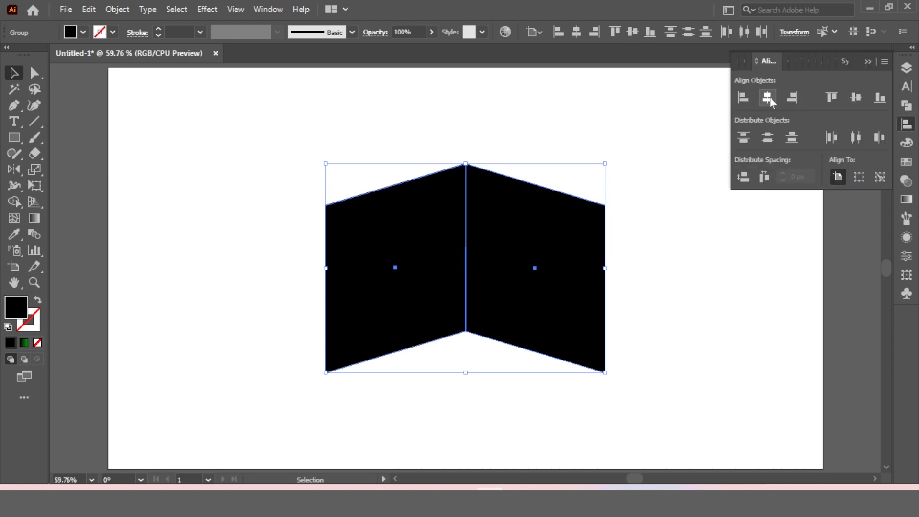
left_click(689, 166)
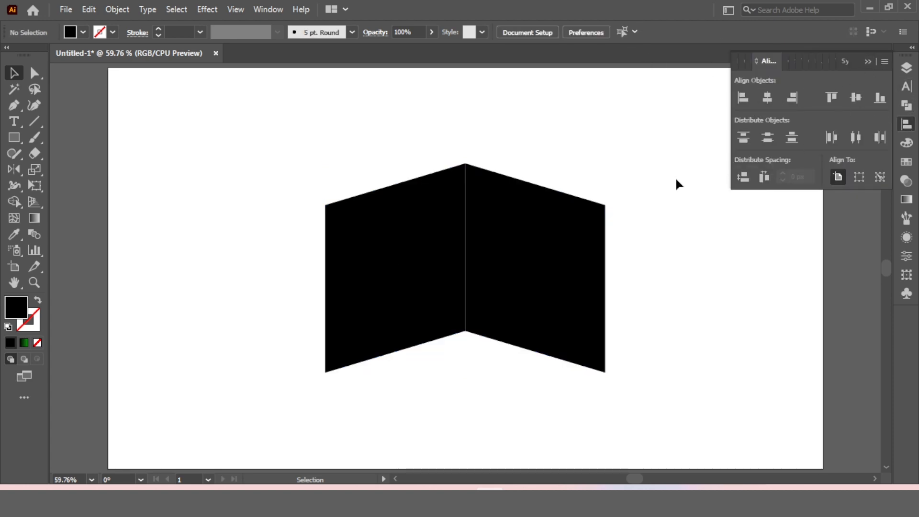
left_click(866, 62)
- Set the group's fill to none and its stroke to black
left_click(560, 242)
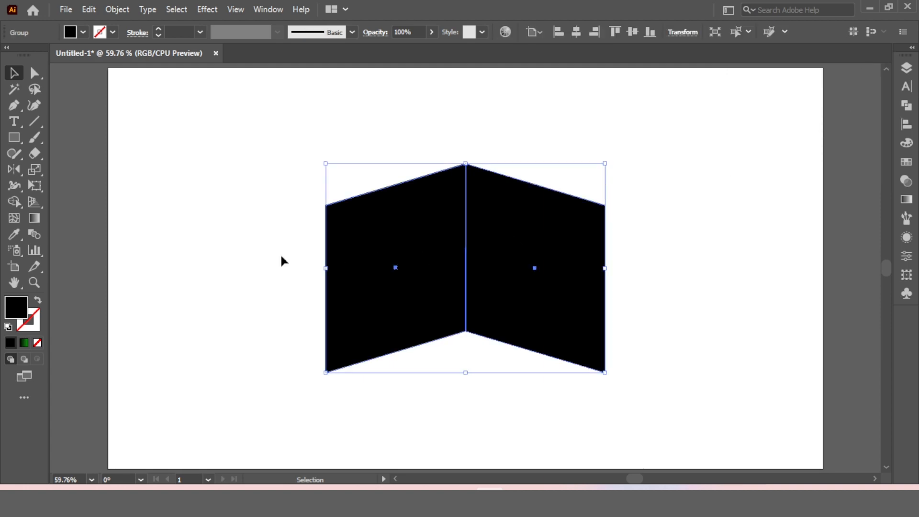
left_click(84, 32)
left_click(10, 55)
left_click(113, 32)
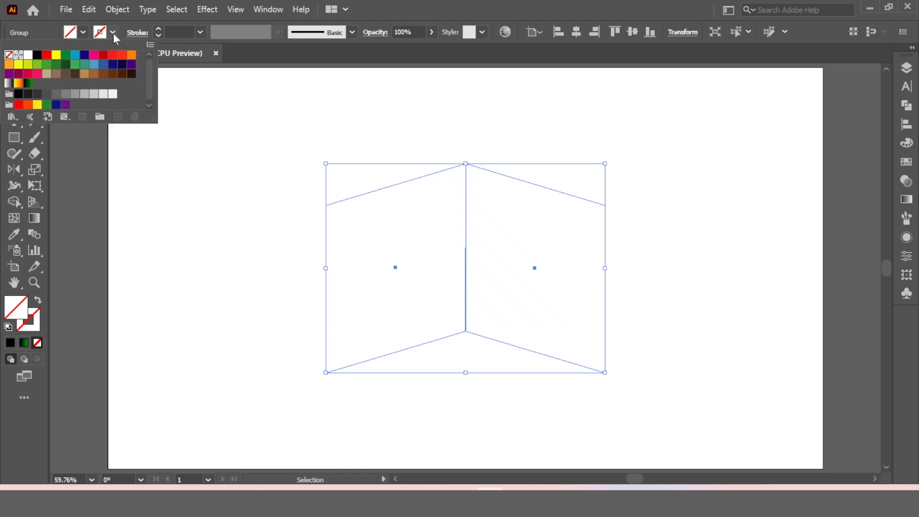
left_click(38, 55)
left_click(530, 130)
left_click(530, 130)
- Set the stroke weight of the grouped parallelograms to 5 pt
left_click(465, 184)
left_click(200, 32)
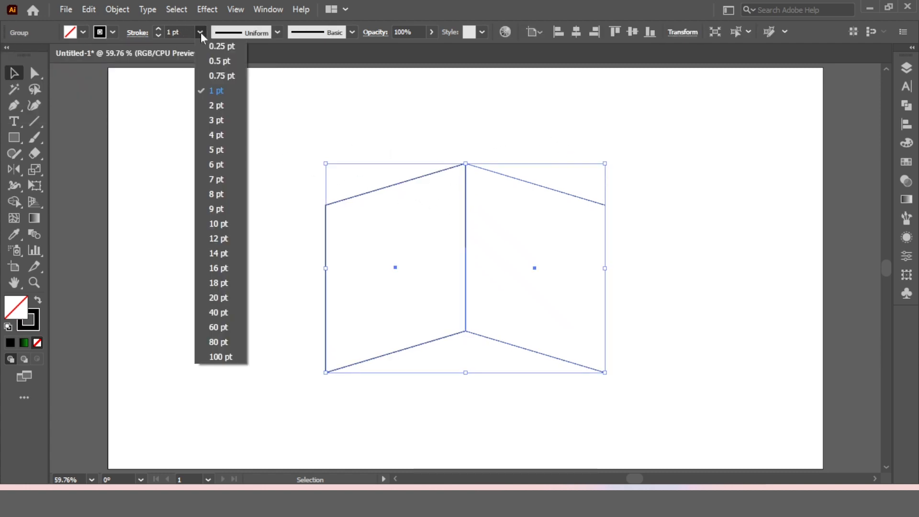
left_click(215, 148)
left_click(532, 135)
mouse_move(521, 135)
left_mouse_down()
mouse_move(410, 213)
mouse_move(362, 194)
left_mouse_up()
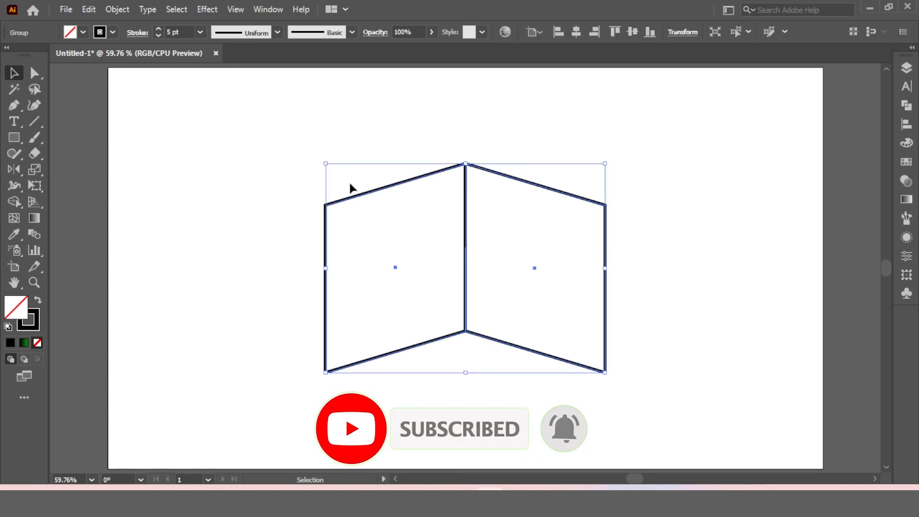
- Copy the outlined group and paste the duplicate directly in front
left_click(89, 10)
left_click(111, 75)
left_click(89, 9)
left_click(120, 105)
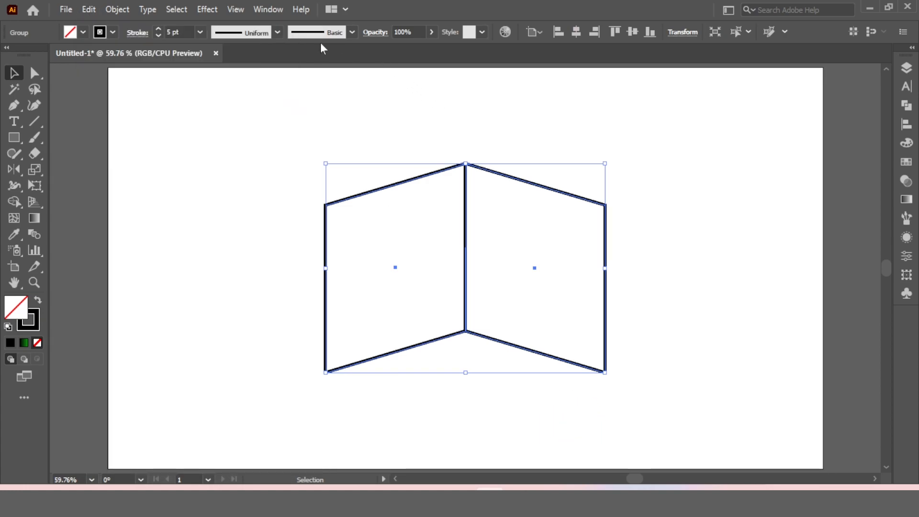
- Apply an Offset Path effect of 30 px with round joins to the pasted group
left_click(207, 9)
mouse_move(263, 130)
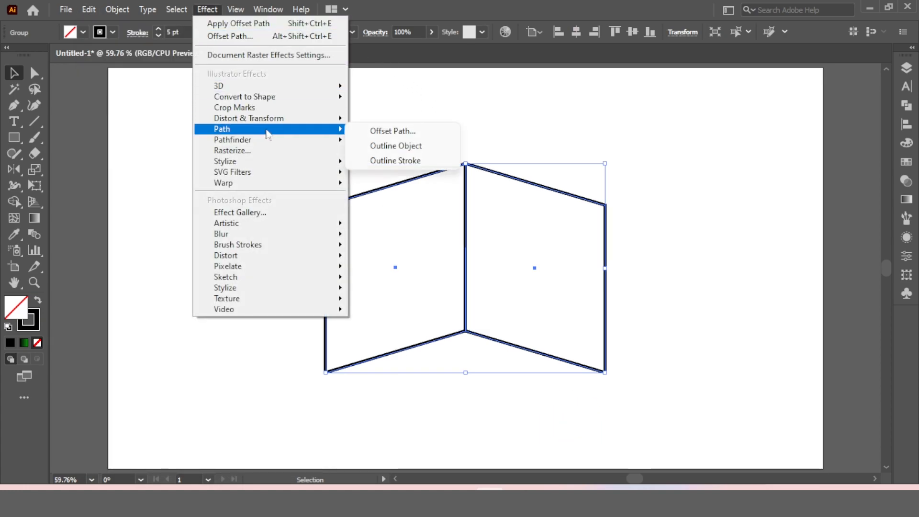
left_click(377, 132)
key("shift+Up")
key("shift+Up")
left_click(506, 319)
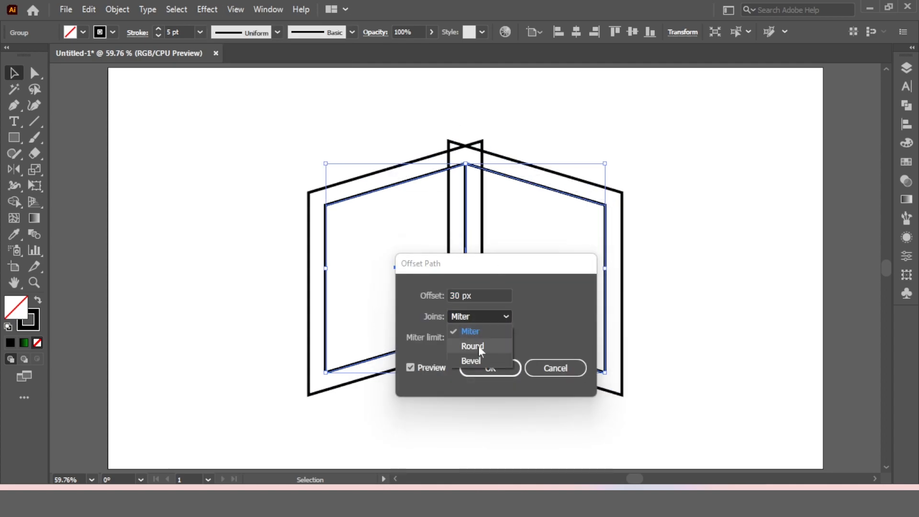
left_click(479, 346)
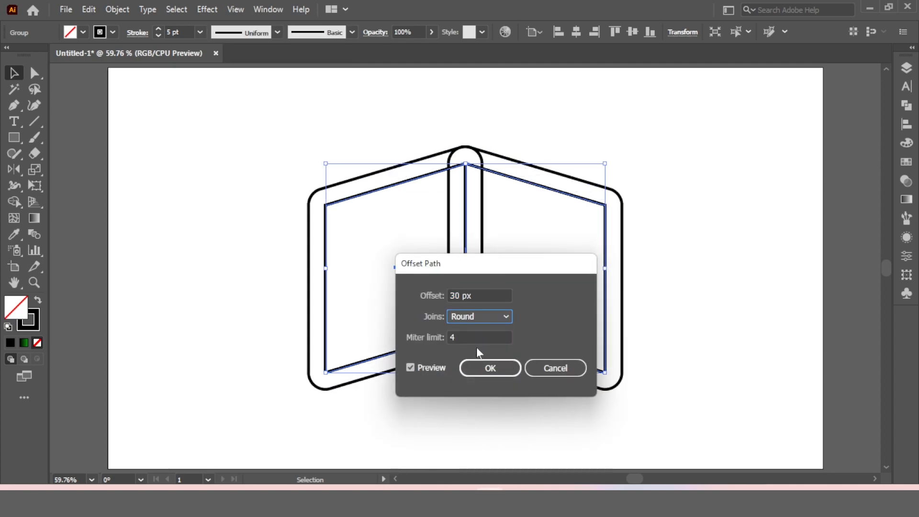
left_click(493, 370)
- Paste a copy of the offset group in front and add another 30 px round-join Offset Path for a second surrounding outline
left_click(88, 9)
left_click(112, 76)
left_click(90, 10)
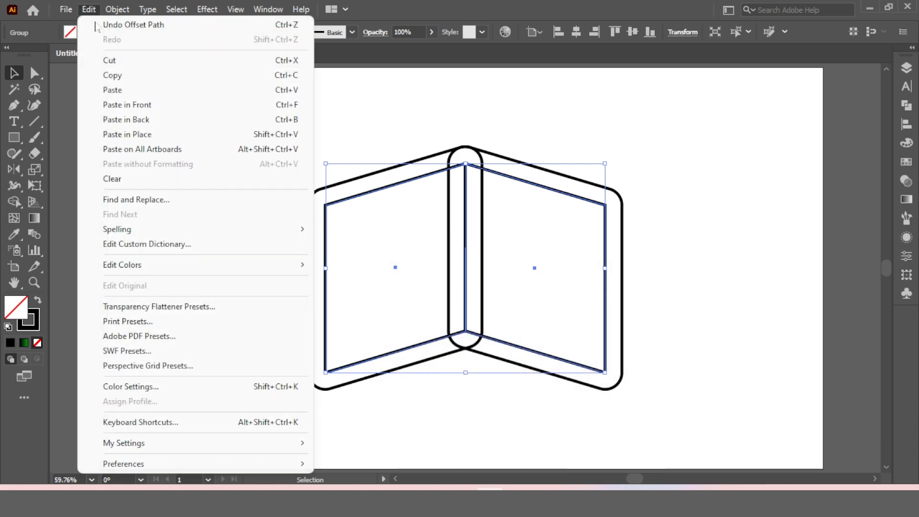
left_click(112, 90)
left_click(205, 9)
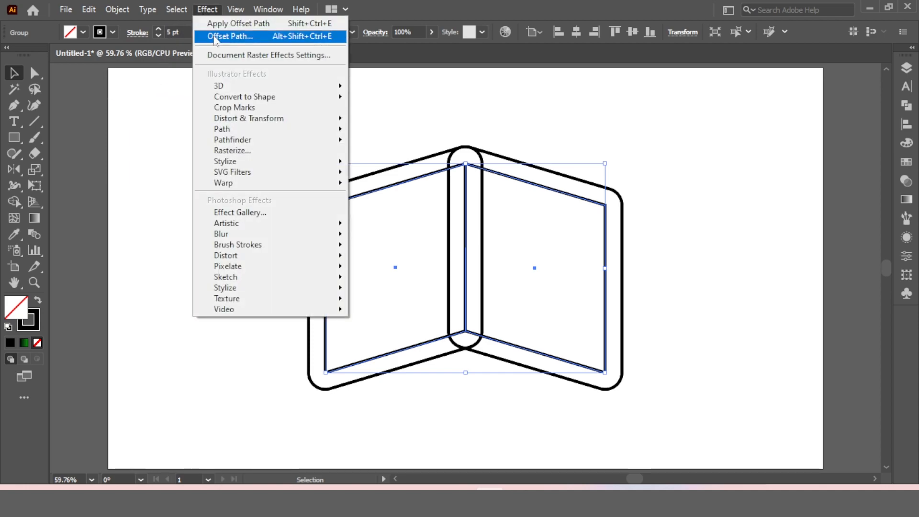
left_click(250, 37)
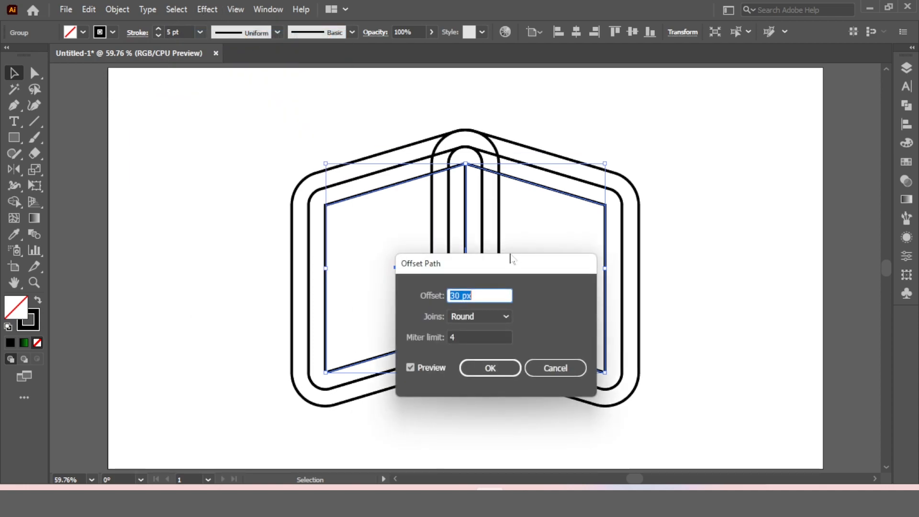
left_click(490, 367)
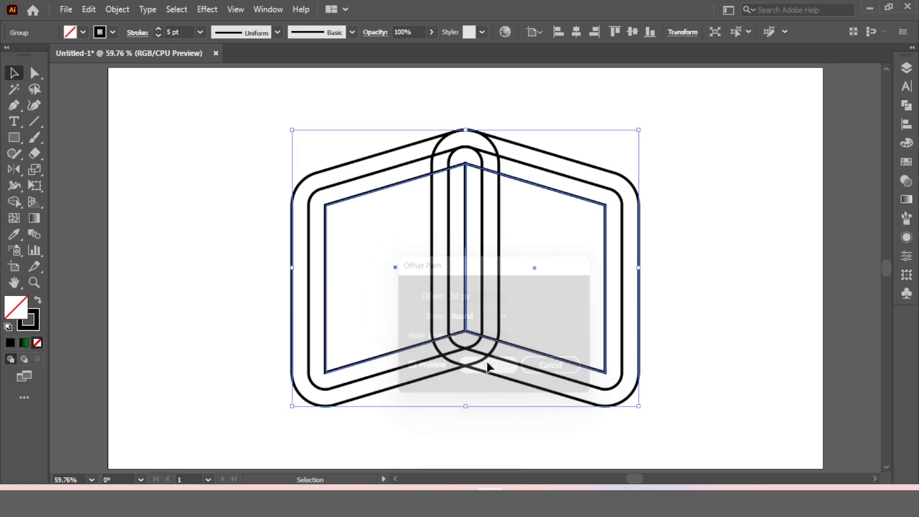
- Duplicate the outermost group in front and offset it another 30 px with round joins to form a third surrounding outline
left_click(89, 9)
left_click(122, 76)
left_click(88, 9)
left_click(137, 105)
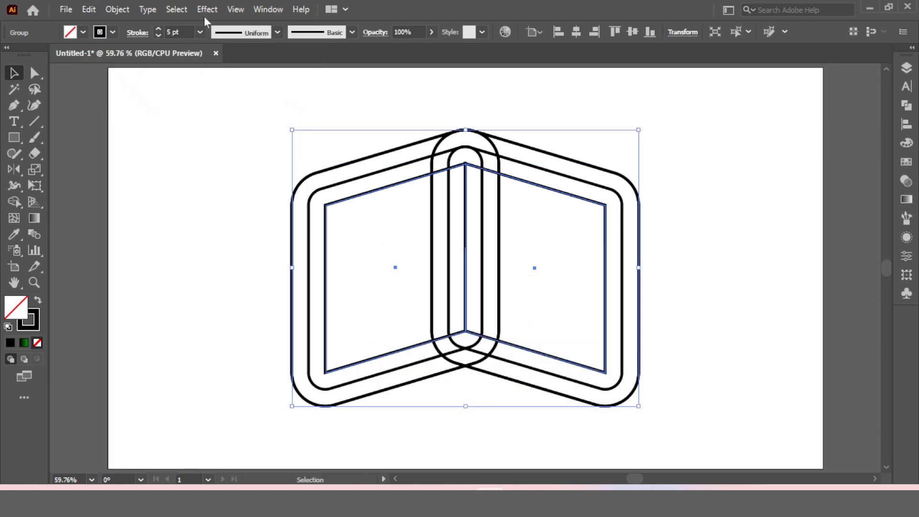
left_click(207, 9)
left_click(249, 37)
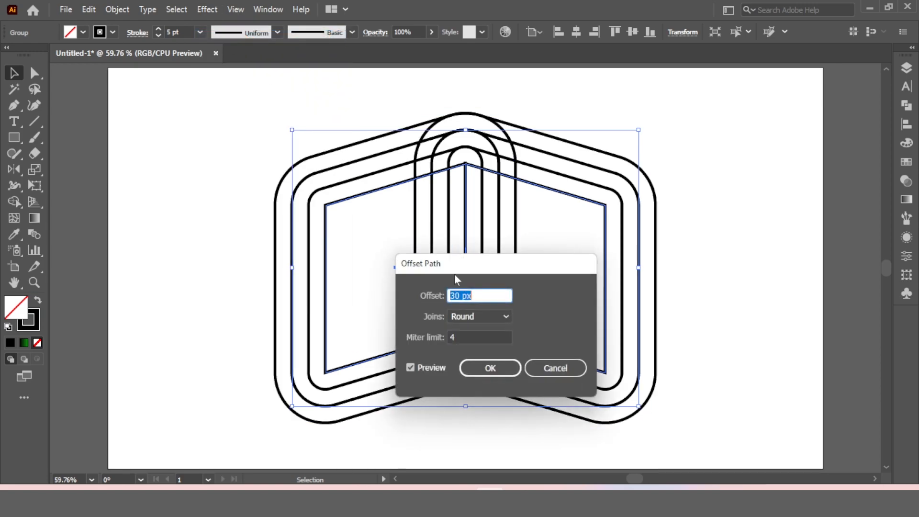
left_click(493, 371)
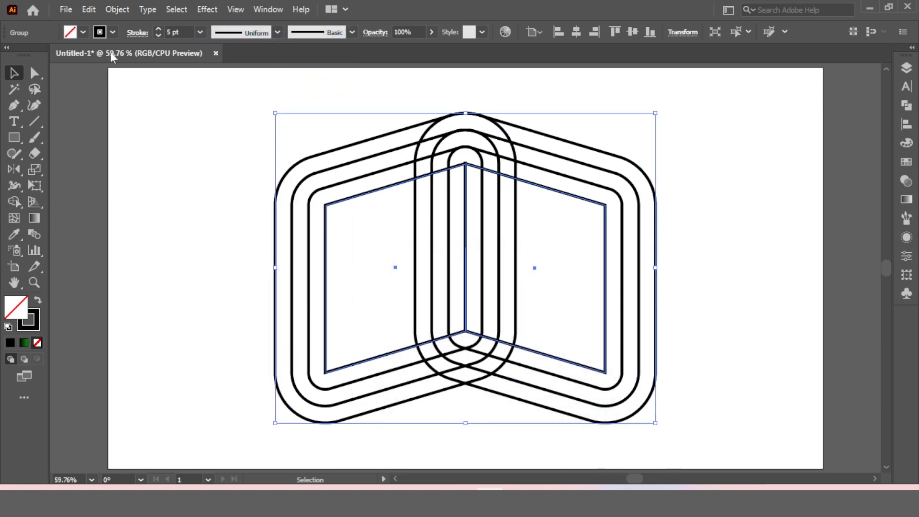
- Duplicate the third outline's group in front and offset it 30 px with round joins to form a fourth surrounding outline
left_click(89, 9)
left_click(110, 76)
left_click(89, 9)
left_click(120, 105)
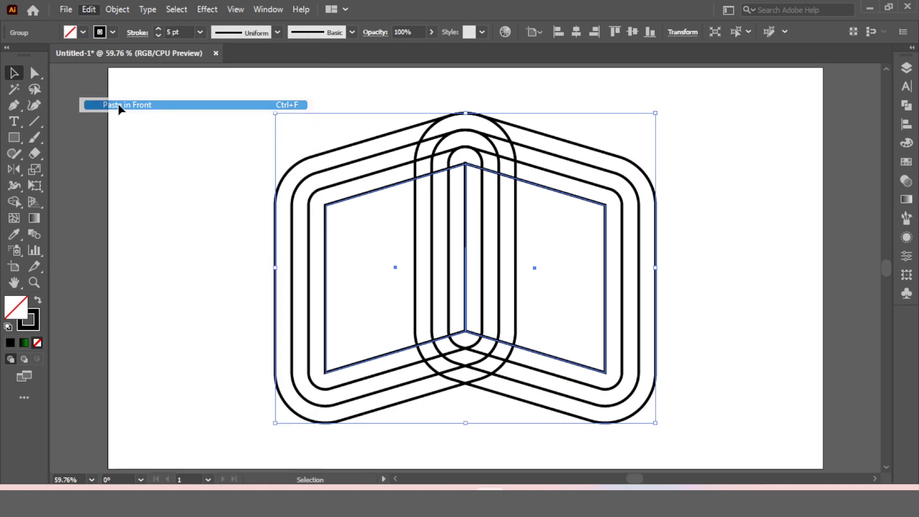
left_click(208, 10)
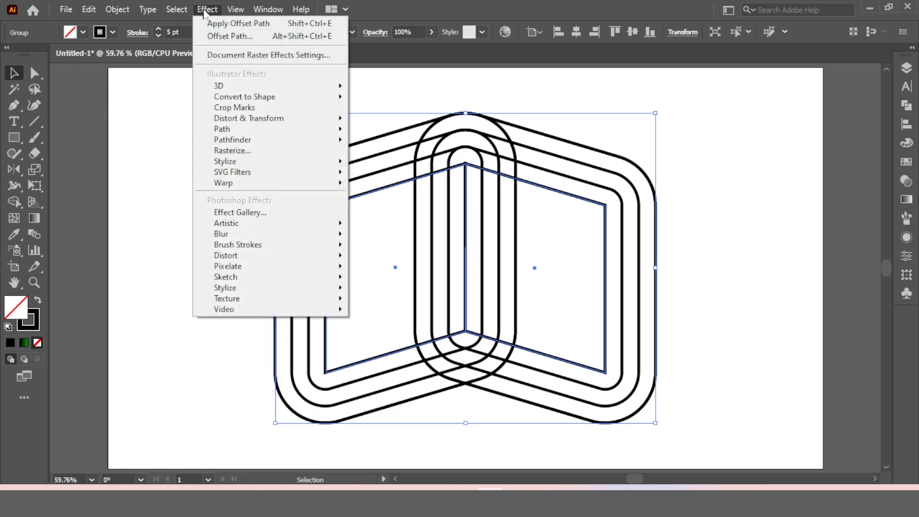
left_click(232, 35)
left_click(489, 365)
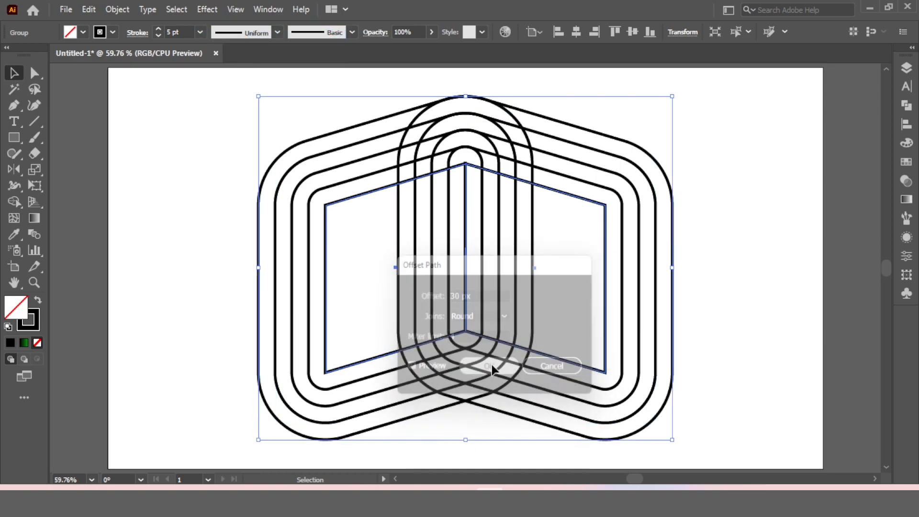
- Select all the offset outline groups and expand their appearance into editable paths
left_click_drag(278, 107, 723, 312)
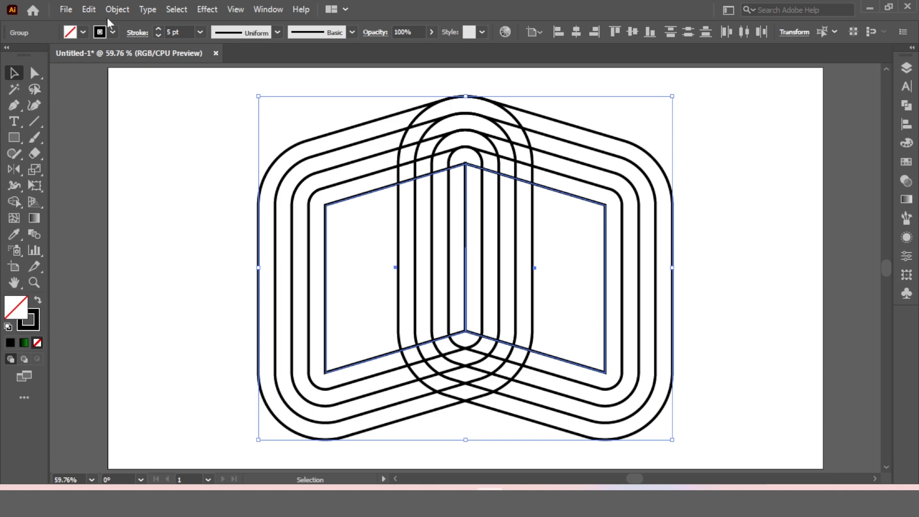
left_click(123, 11)
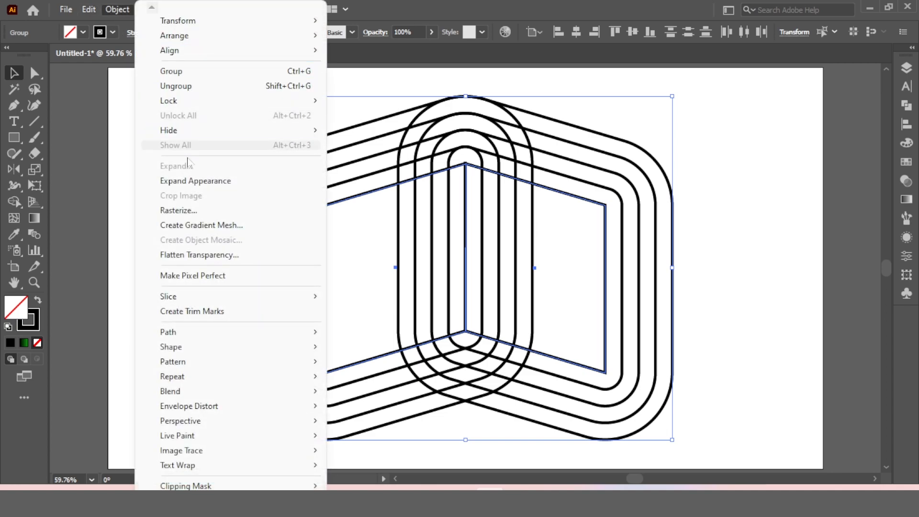
left_click(192, 181)
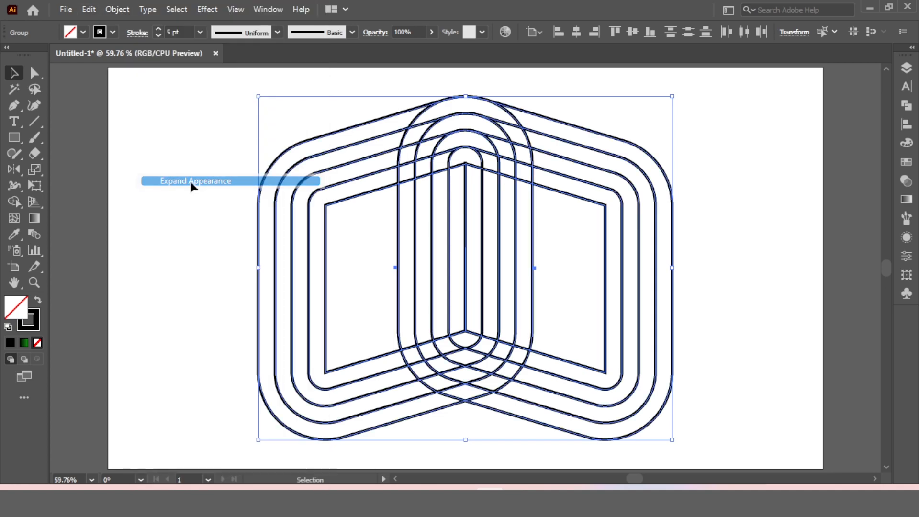
- Delete the two innermost skewed rectangles, keeping the rounded outlines around them
left_click(751, 204)
left_click(596, 205)
key("Delete")
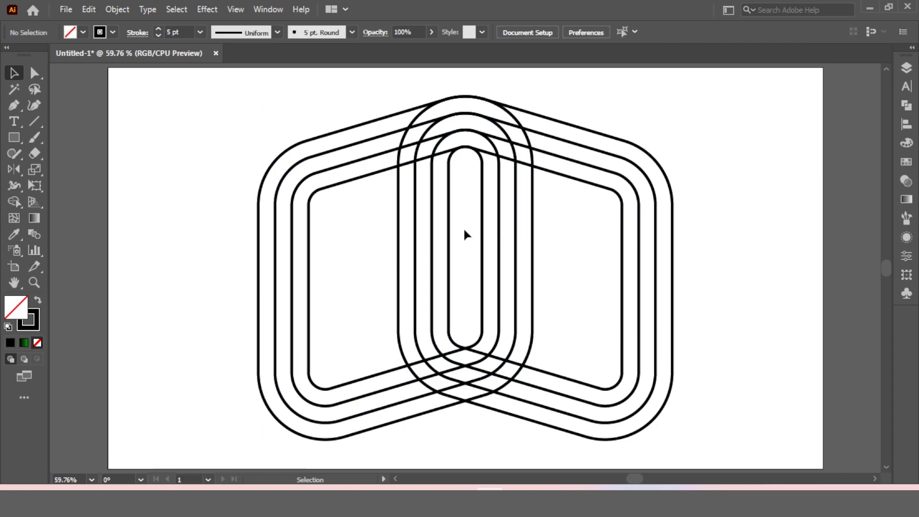
- Fill the left frame's bands with red using the Shape Builder tool on the selected outlines
left_click_drag(401, 95, 644, 309)
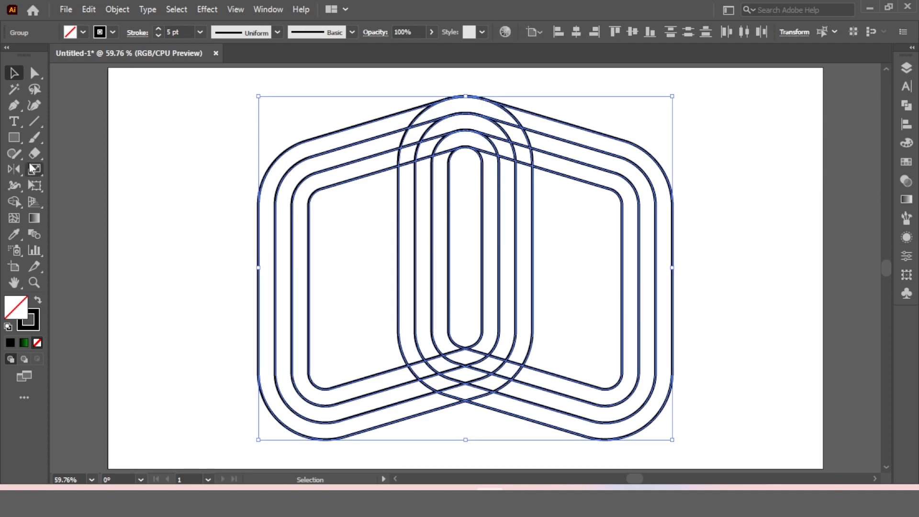
left_click_drag(13, 200, 57, 203)
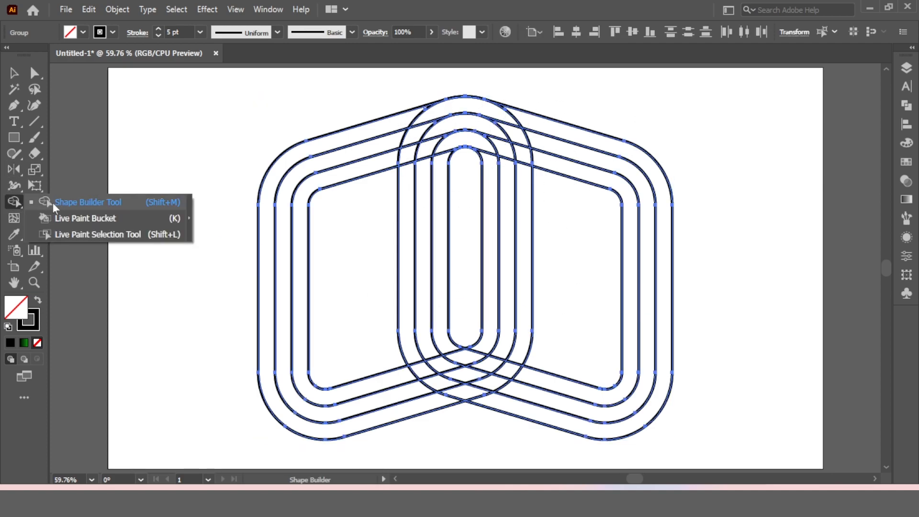
left_click(68, 202)
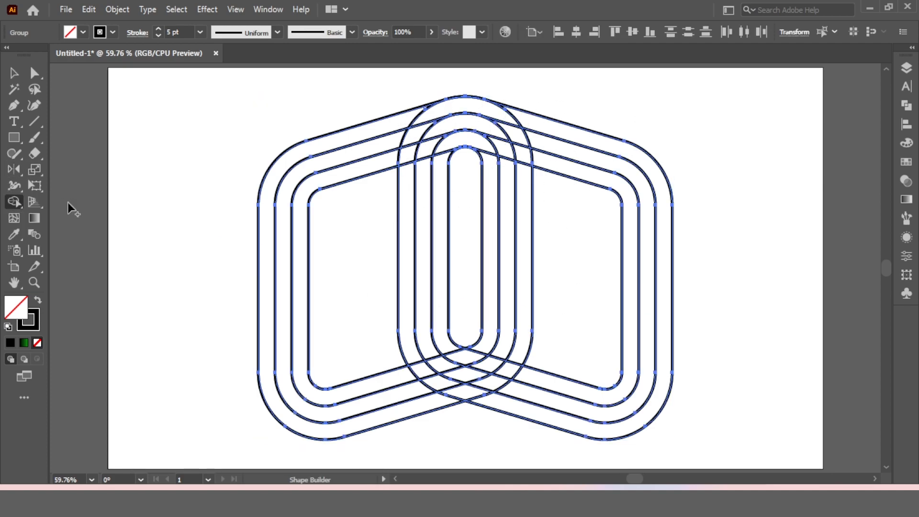
left_click(82, 33)
left_click(46, 54)
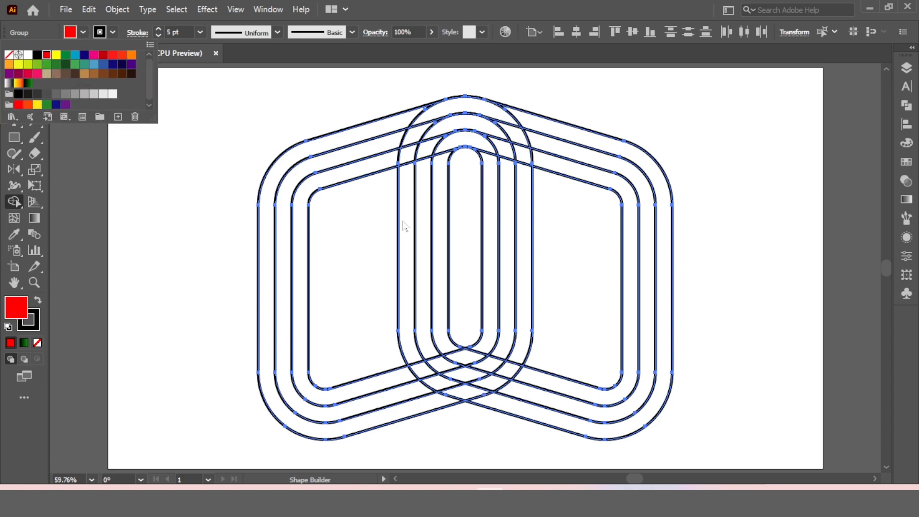
left_click(382, 136)
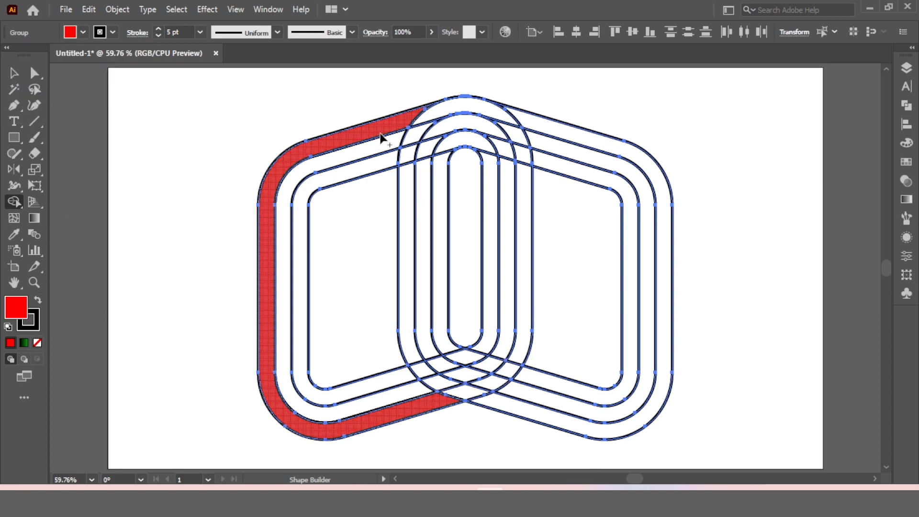
left_click(381, 168)
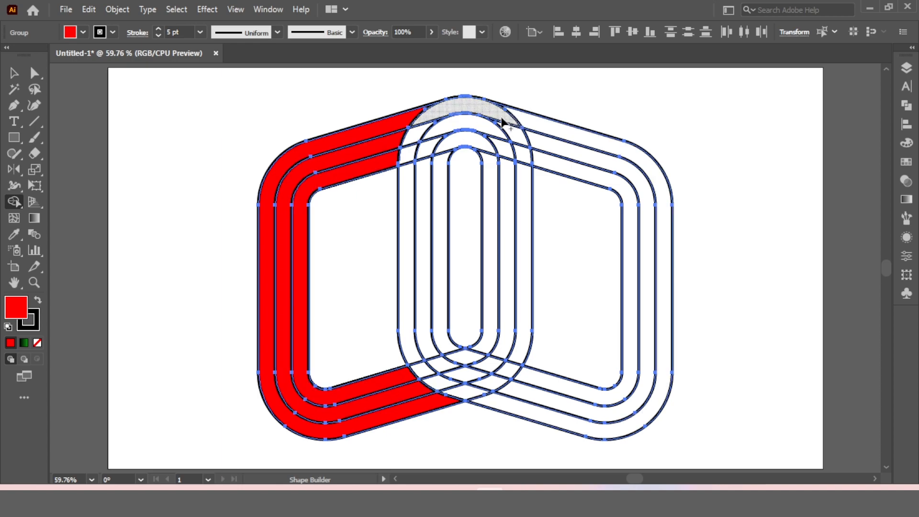
- Merge the overlapping pieces into continuous red bands, with the left frame crossing over at the top and the right frame at the bottom
left_click(501, 118)
mouse_move(513, 127)
left_mouse_down()
mouse_move(521, 175)
mouse_move(490, 126)
left_mouse_up()
mouse_move(488, 164)
left_mouse_down()
mouse_move(480, 142)
mouse_move(414, 153)
mouse_move(429, 132)
mouse_move(410, 133)
mouse_move(369, 157)
mouse_move(373, 182)
left_mouse_up()
mouse_move(410, 357)
left_mouse_down()
mouse_move(466, 396)
mouse_move(524, 409)
mouse_move(437, 359)
mouse_move(526, 402)
left_mouse_up()
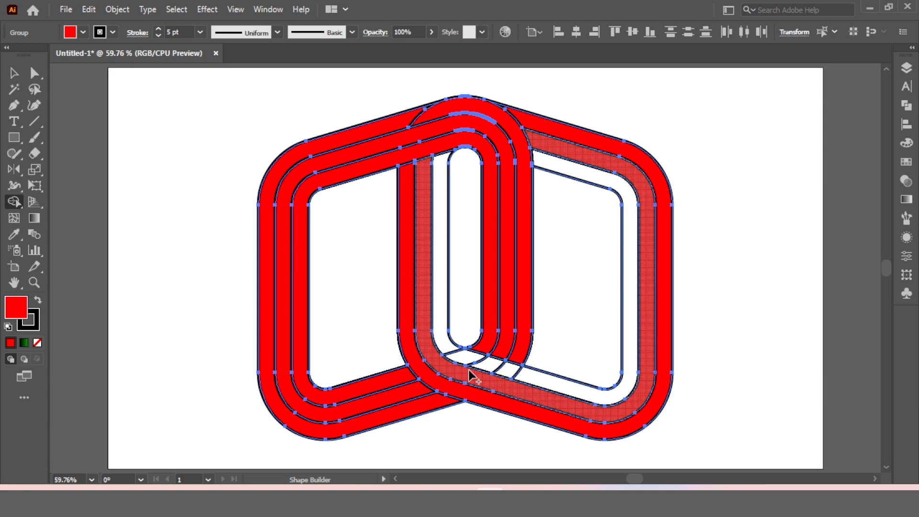
mouse_move(448, 354)
left_mouse_down()
mouse_move(530, 381)
mouse_move(596, 390)
left_mouse_up()
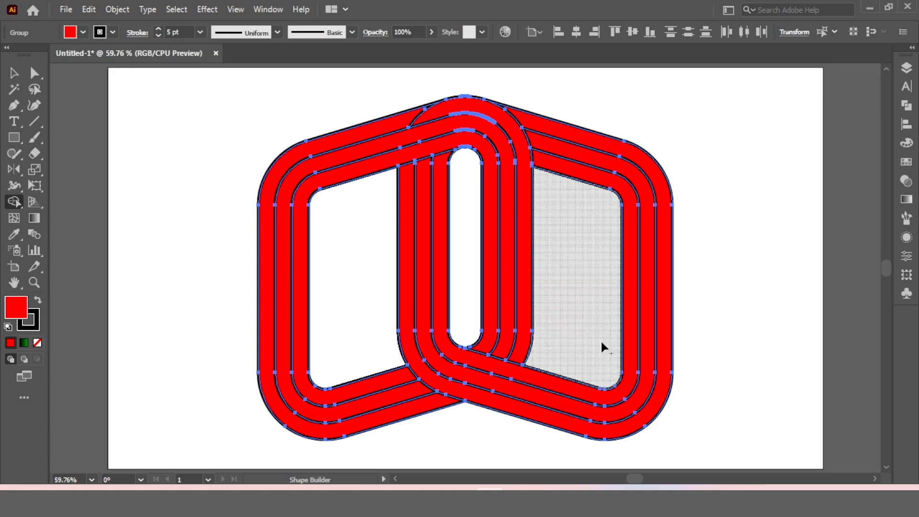
- Remove the three empty interior areas of the interlaced frames with the Shape Builder tool
left_click(584, 243, "alt")
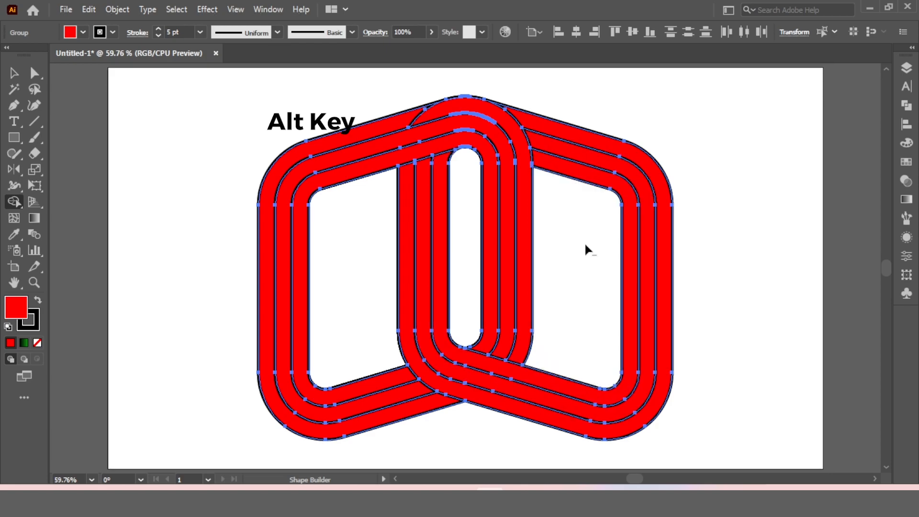
left_click(348, 265, "alt")
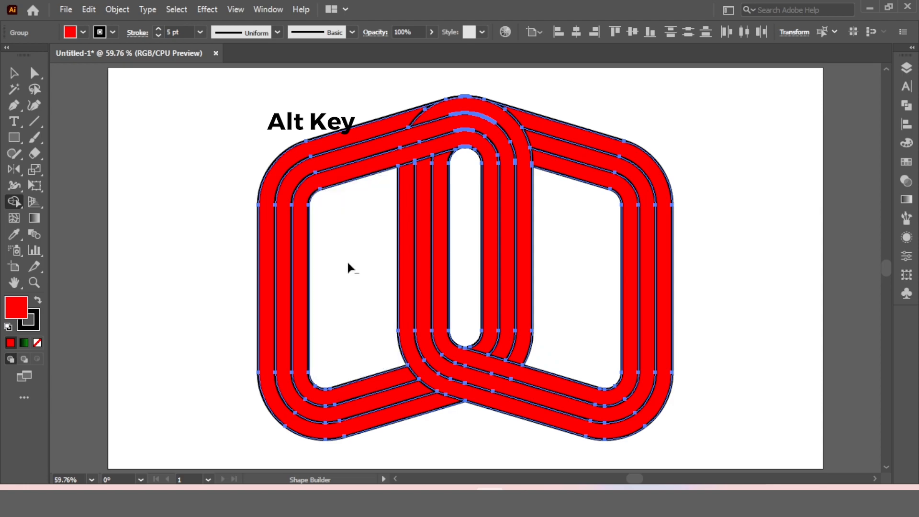
left_click(469, 212, "alt")
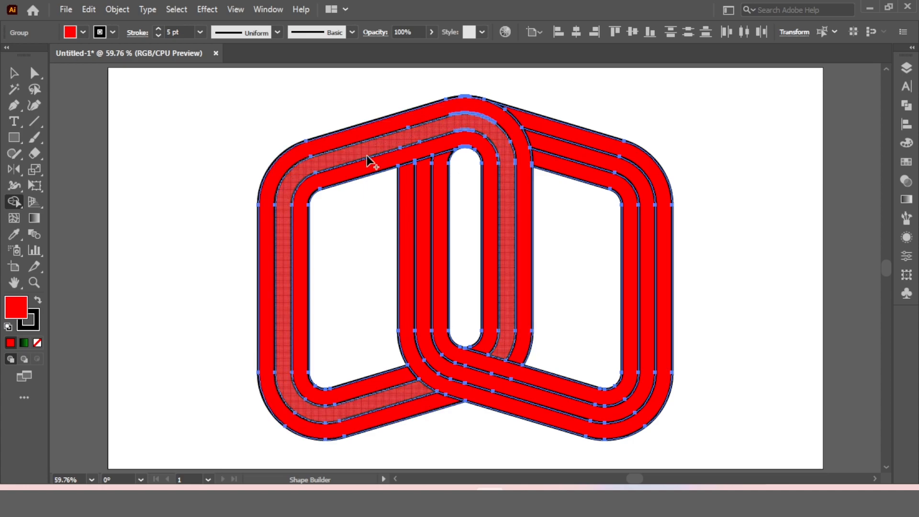
- Select the whole red artwork and set its stroke to none
left_click(14, 73)
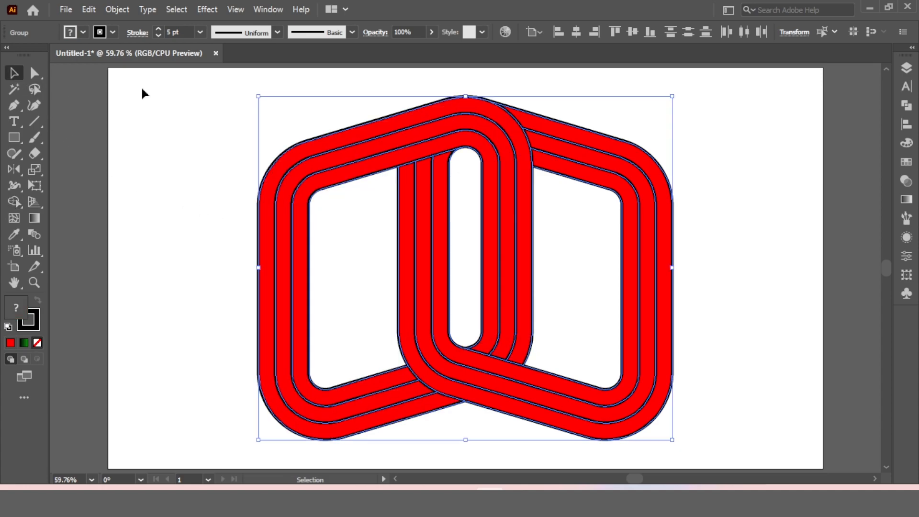
left_click(316, 85)
left_click_drag(316, 84, 691, 328)
left_click(112, 32)
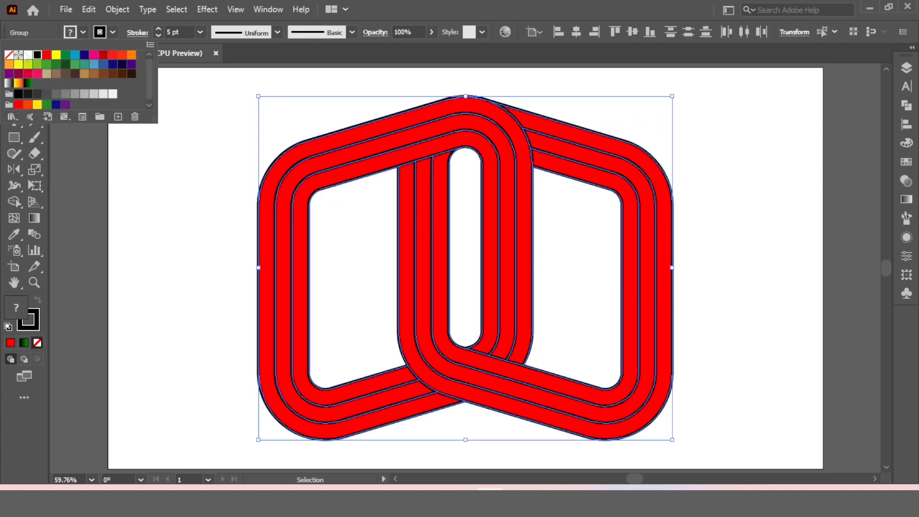
left_click(9, 58)
- Apply an Offset Path effect of -5 px with miter joins to all the red bands
left_click_drag(369, 95, 734, 450)
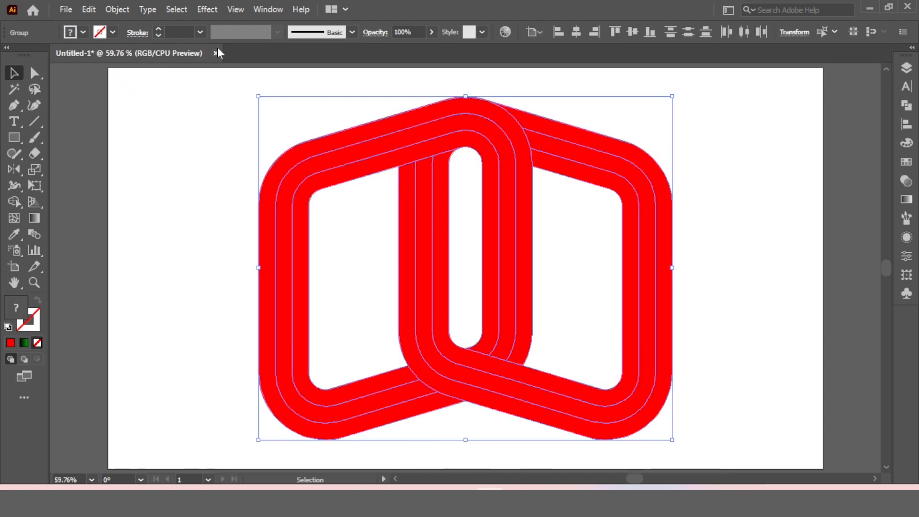
left_click(207, 10)
mouse_move(221, 125)
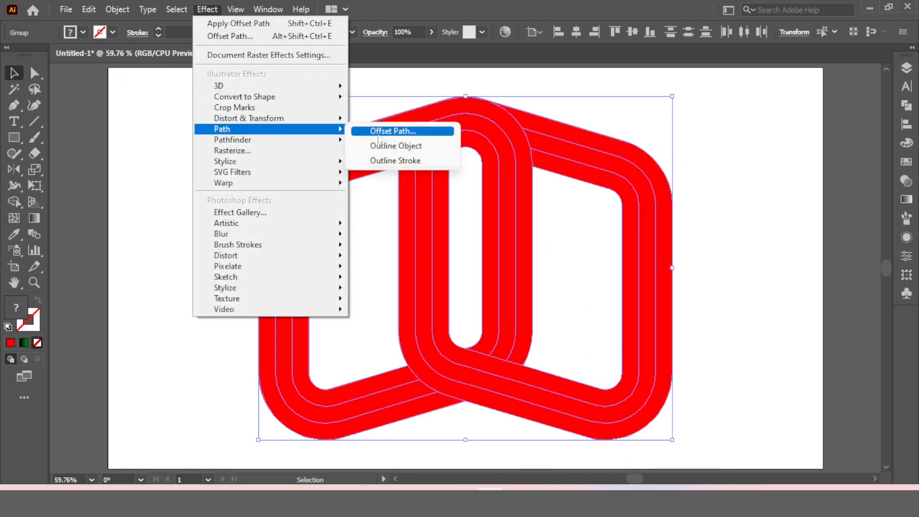
left_click(451, 127)
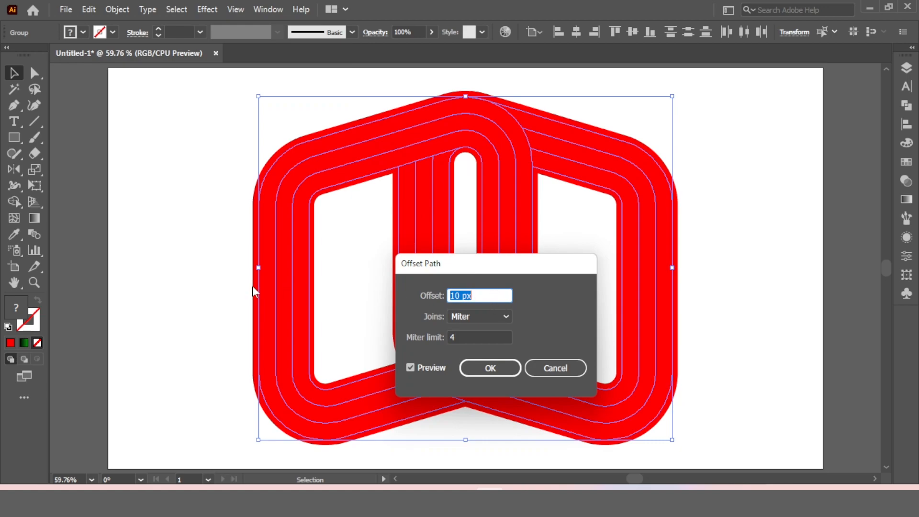
key("Down")
key("Down")
key("Down")
key("Down")
key("Down")
key("Down")
key("Down")
key("Down")
key("Down")
key("Down")
key("Down")
key("Down")
key("Down")
key("Down")
key("Down")
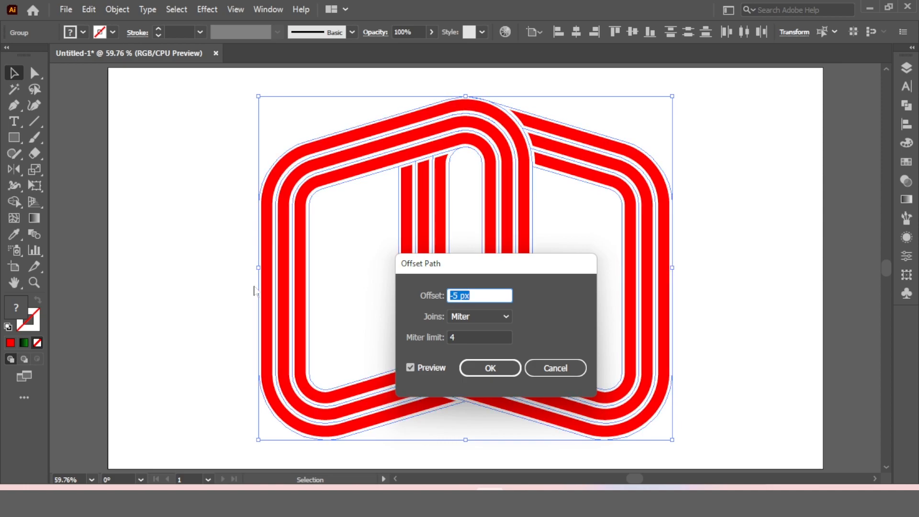
left_click(490, 368)
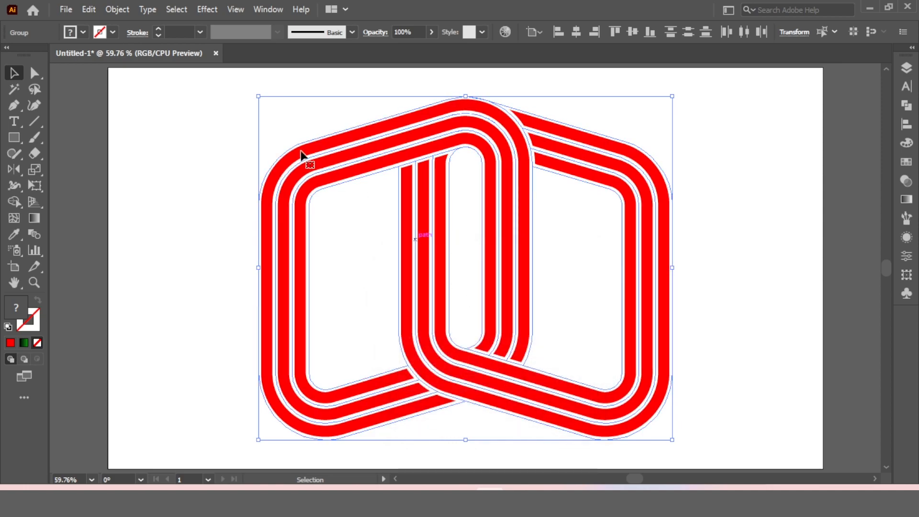
- Expand the appearance of the inset bands and deselect them
left_click(116, 10)
left_click(189, 180)
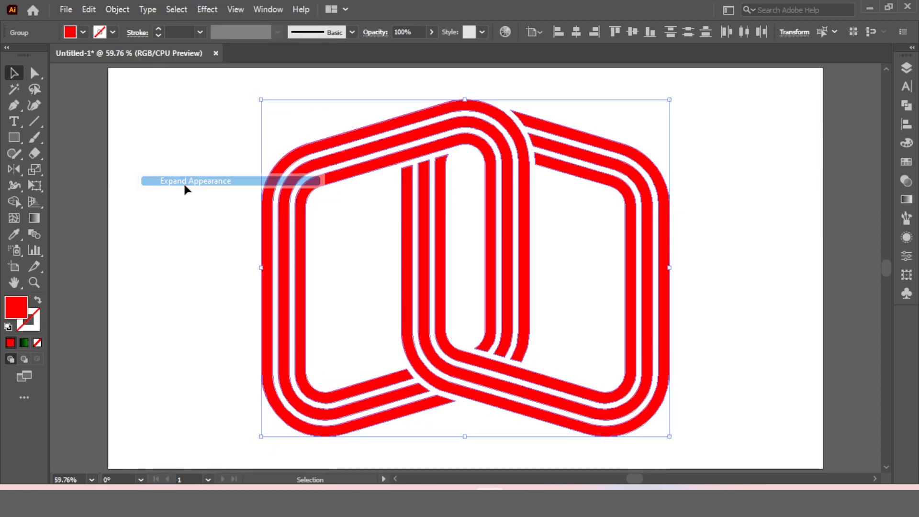
left_click(767, 211)
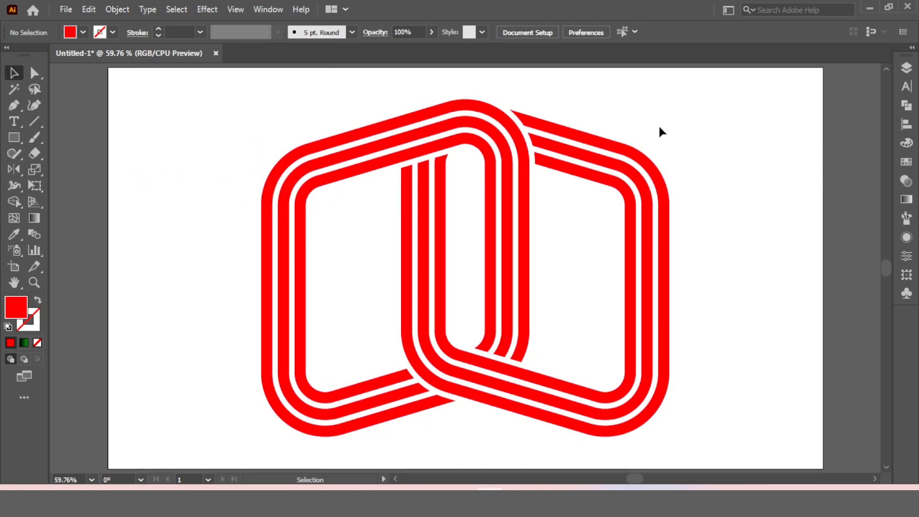
- Ungroup the expanded artwork, then test-move the right frame's inner band and undo the move
left_click(594, 182)
right_click(594, 178)
left_click(656, 295)
left_click(696, 270)
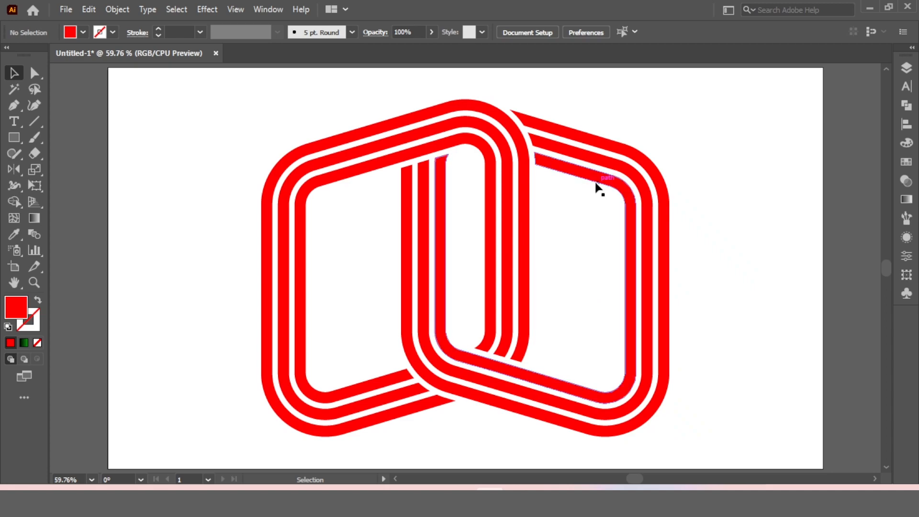
left_click_drag(593, 180, 615, 218)
key("ctrl+z")
- Unite the right frame's three bands, and unite the left frame's three bands, with Pathfinder
left_click_drag(654, 107, 626, 189)
left_click(910, 111)
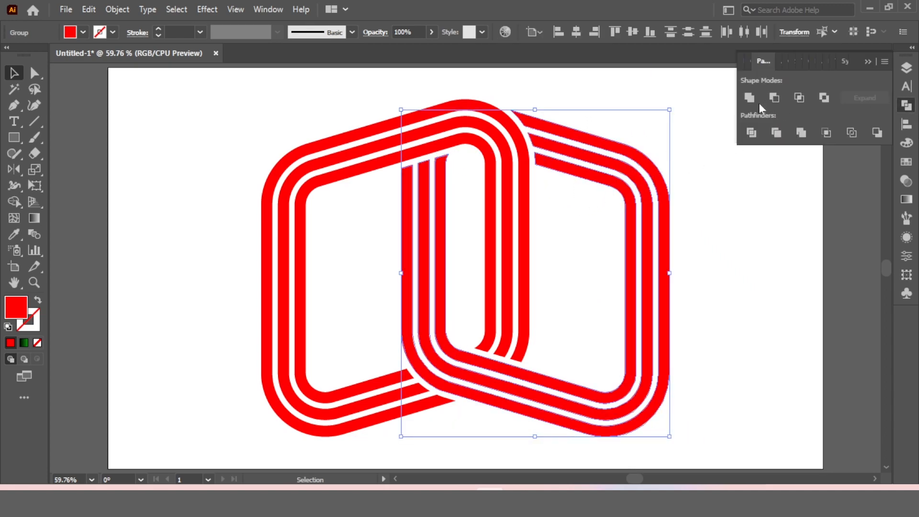
left_click_drag(452, 85, 513, 142)
left_click(749, 98)
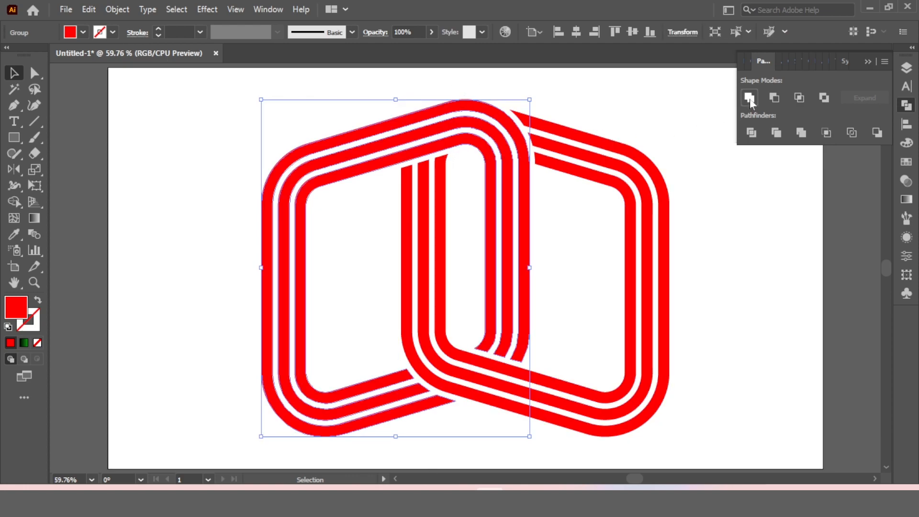
left_click(757, 223)
- Fill the right frame with the black-to-green gradient swatch
left_click(609, 218)
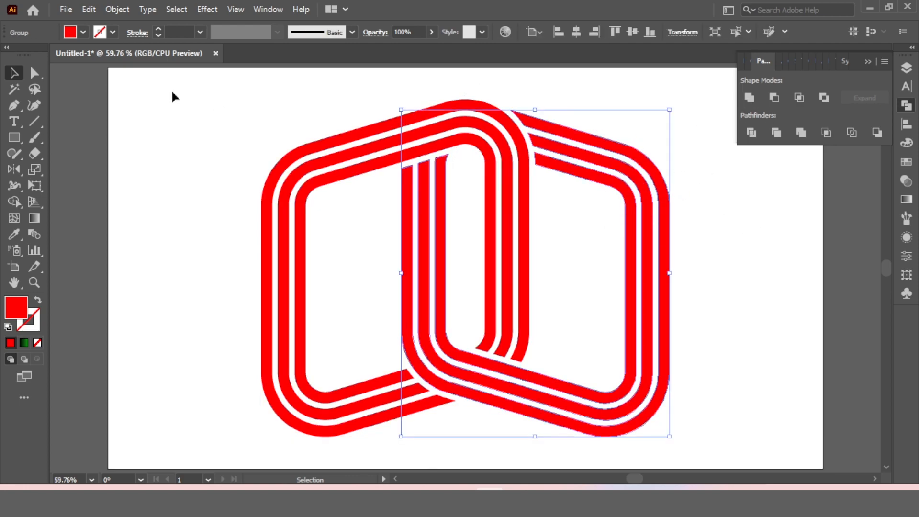
left_click(83, 32)
left_click(28, 84)
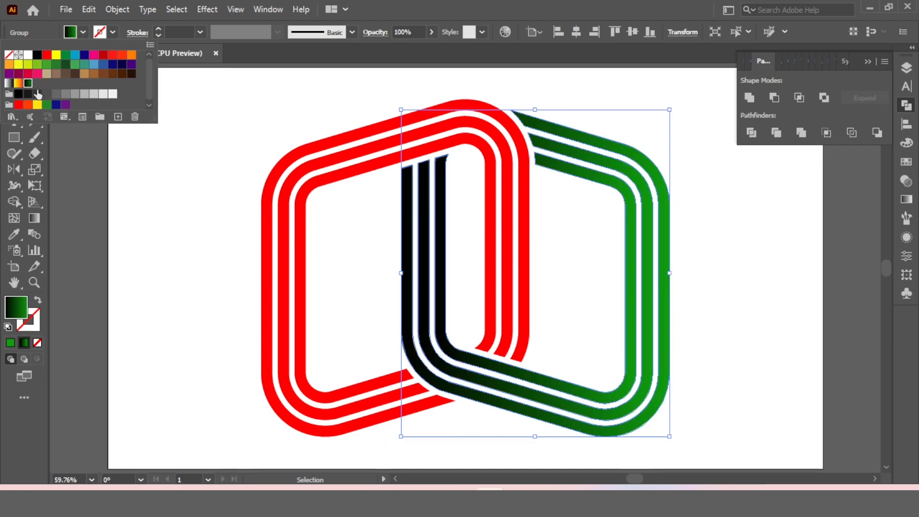
- Redirect the right frame's gradient vertically so it runs from black at the top to green at the bottom
left_click(628, 123)
left_click(627, 121)
left_click_drag(617, 122, 587, 184)
left_click(34, 217)
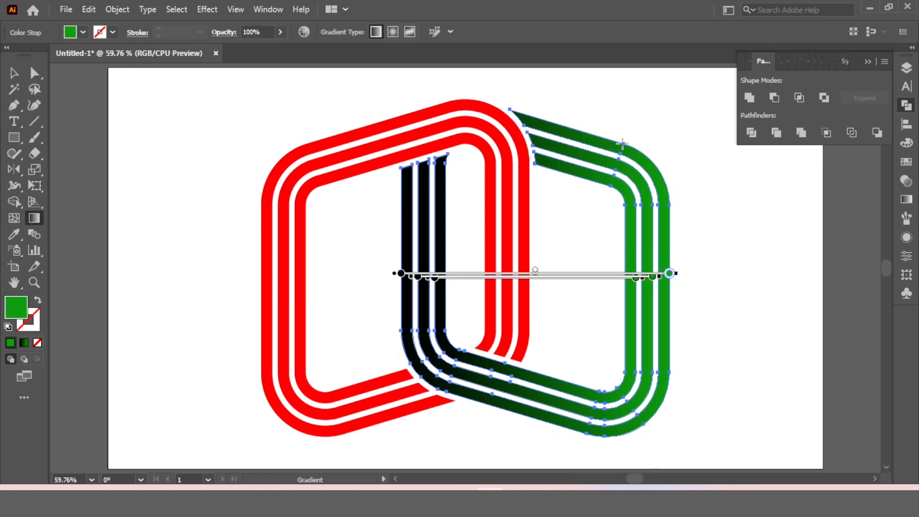
mouse_move(624, 136)
left_mouse_down()
mouse_move(623, 406)
mouse_move(613, 428)
left_mouse_up()
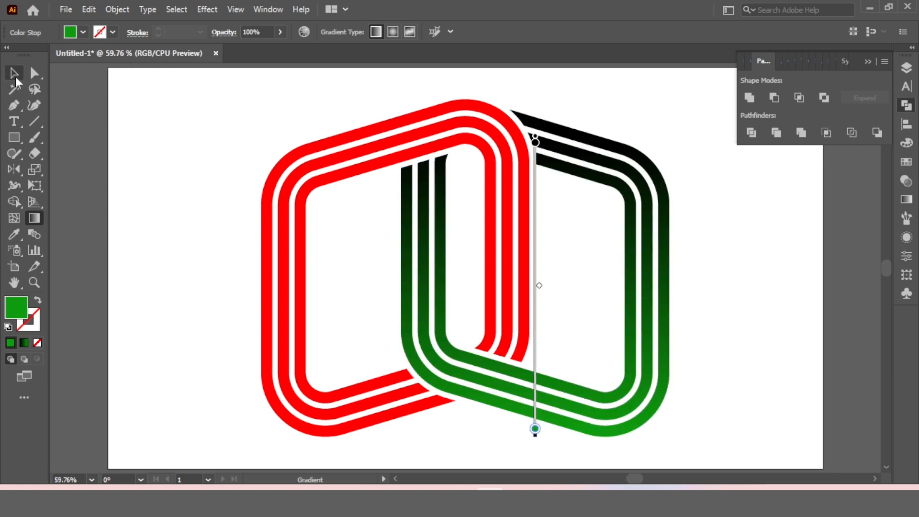
- Fill the left frame with the black-to-green gradient swatch
left_click(14, 73)
left_click(371, 96)
left_click(353, 182)
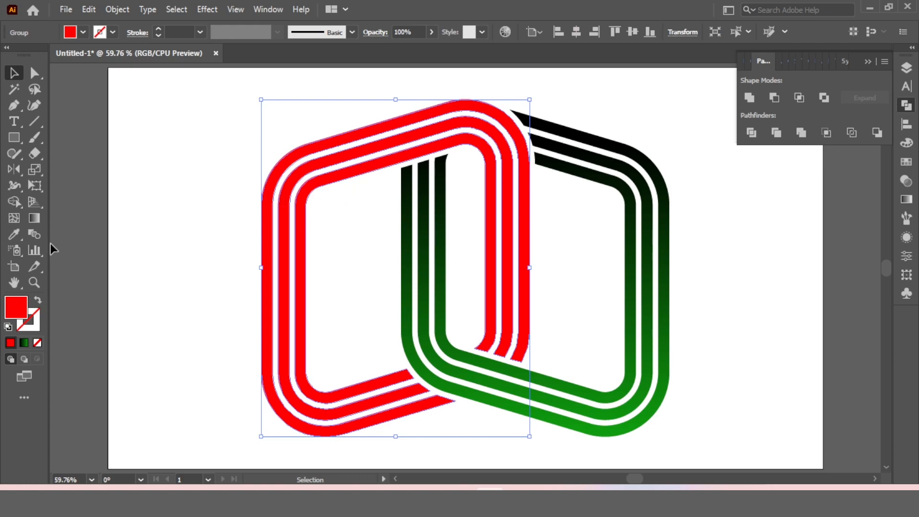
left_click(34, 218)
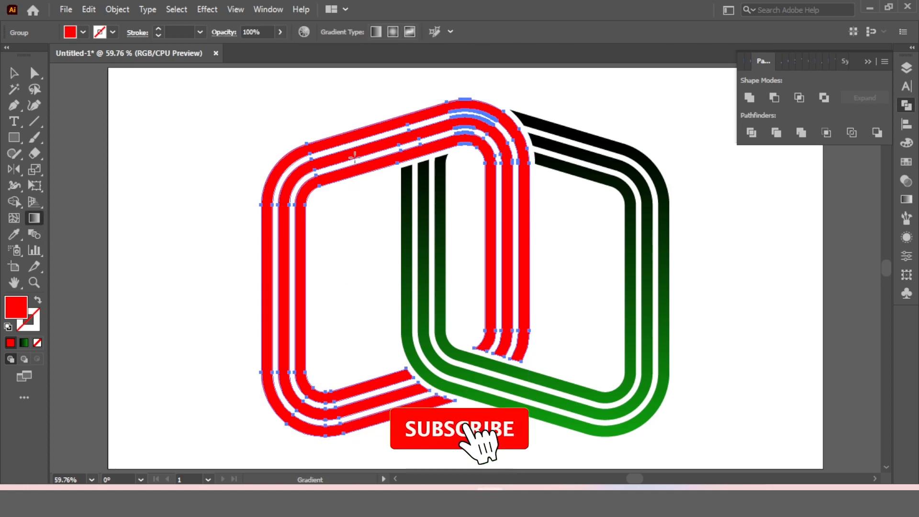
left_click(13, 73)
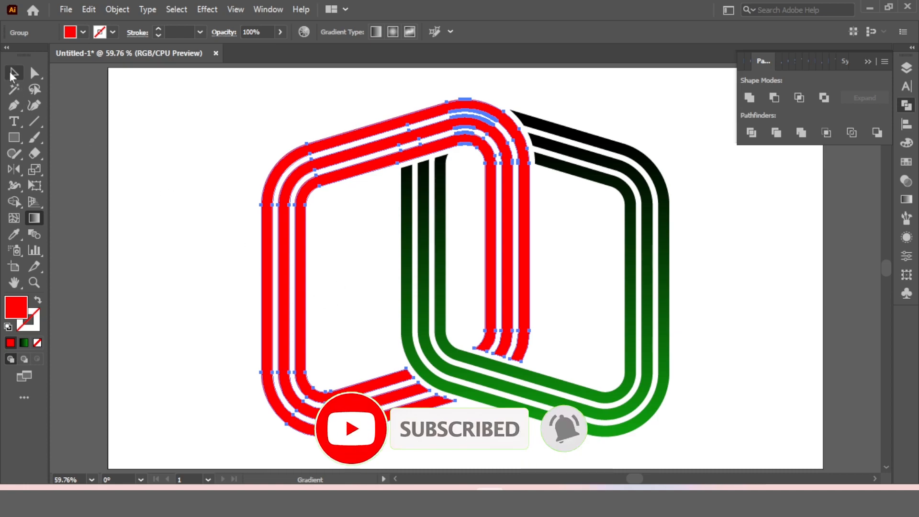
left_click(82, 32)
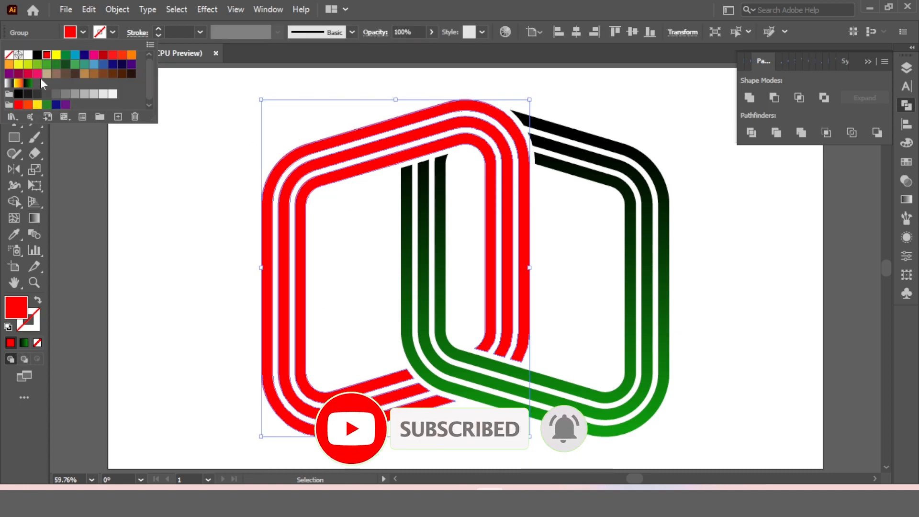
left_click(28, 83)
- Redirect the left frame's gradient vertically so it runs from green at the top to black at the bottom
left_click(34, 221)
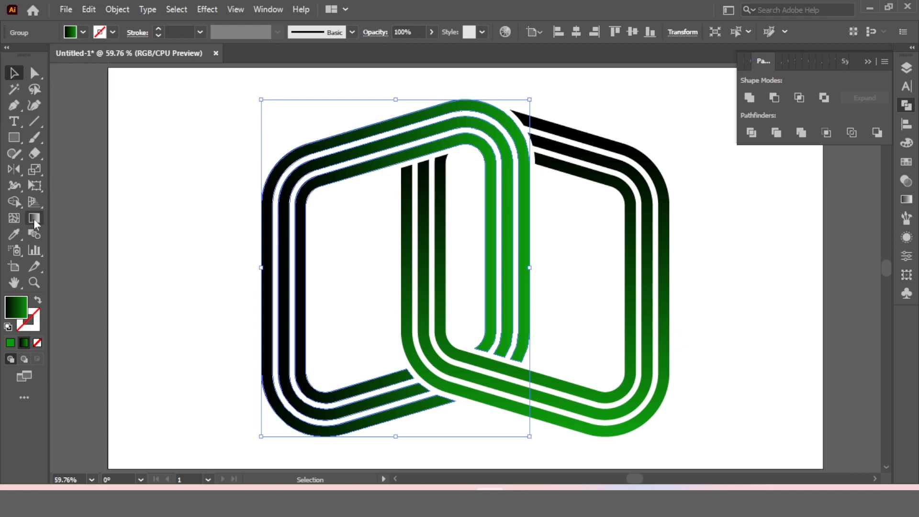
left_click(33, 217)
mouse_move(343, 435)
left_mouse_down()
mouse_move(366, 139)
mouse_move(700, 307)
mouse_move(711, 298)
left_mouse_up()
key("v")
- Select both frames and group them
left_click(359, 118)
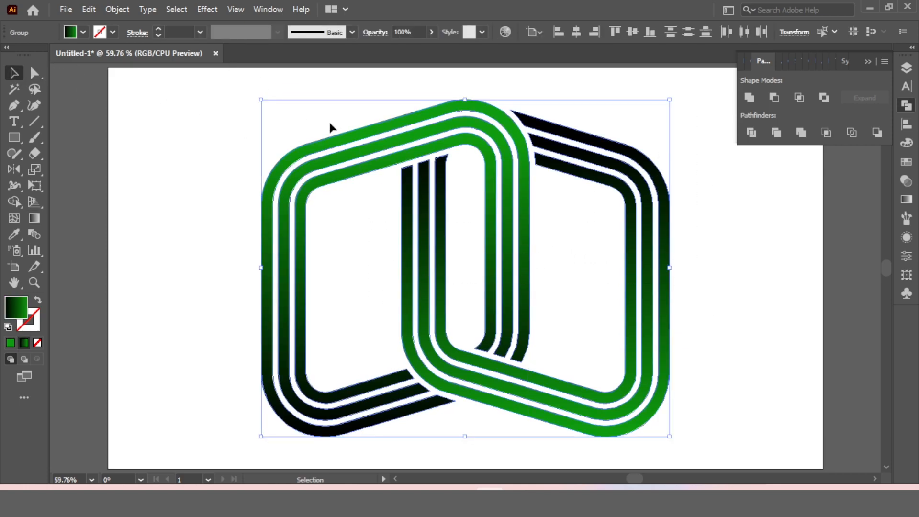
right_click(456, 142)
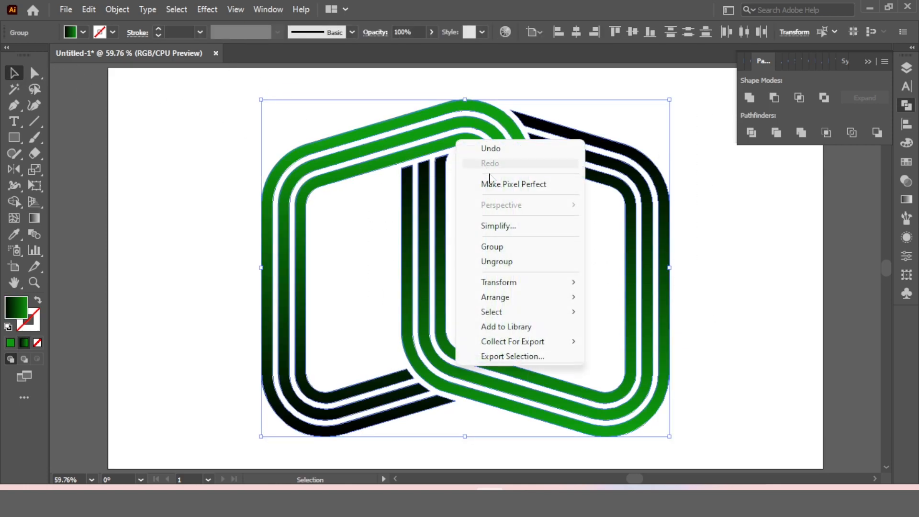
left_click(494, 251)
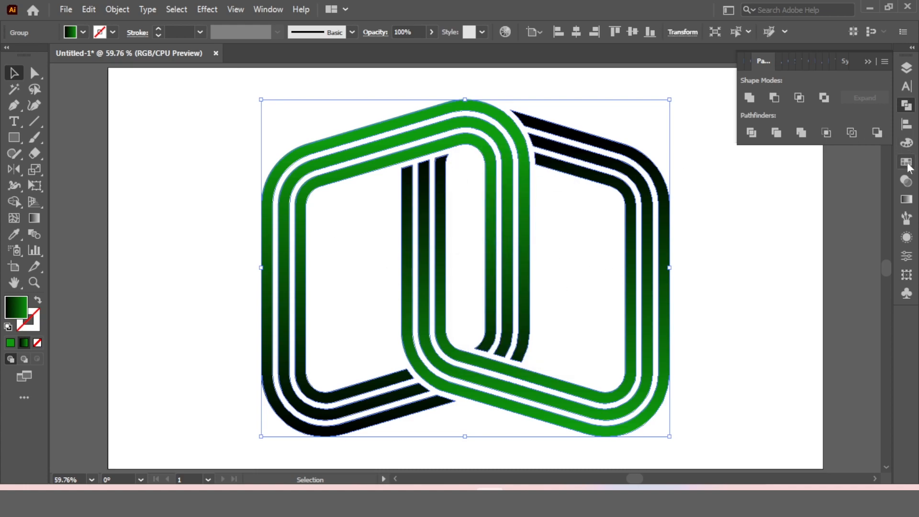
- Scale the grouped logo down proportionally about its centre and centre it on the artboard
left_click(907, 126)
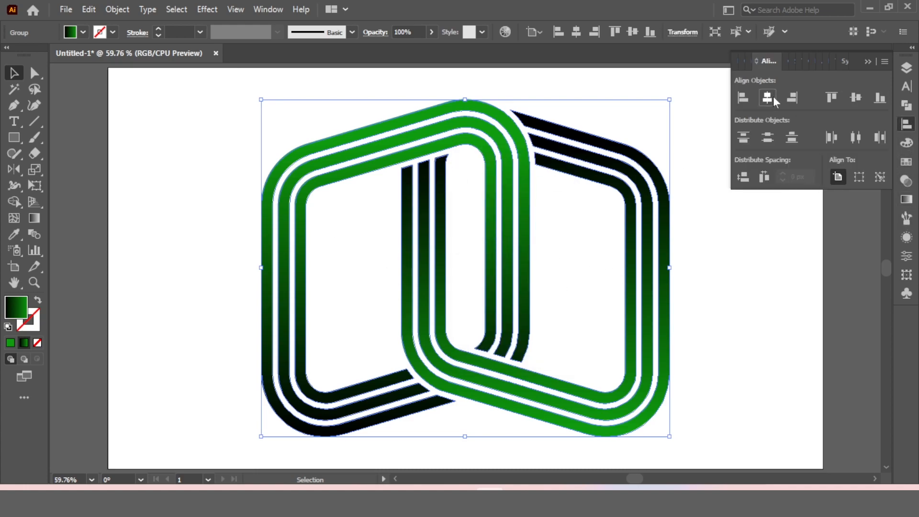
left_click_drag(672, 101, 643, 146)
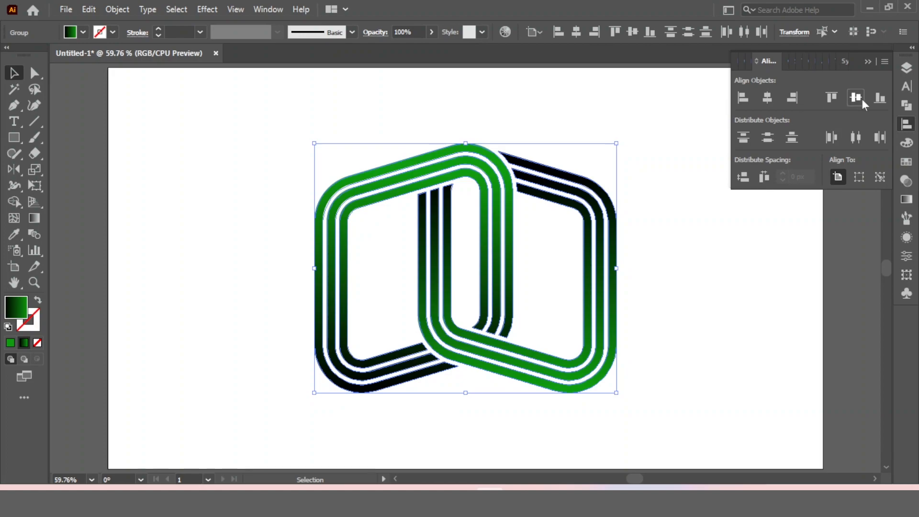
left_click(870, 62)
left_click(709, 163)
- Draw a circle beside the logo's left frame, filled with the white-to-black gradient swatch and without a stroke
left_click(19, 134)
key("l")
left_click(83, 32)
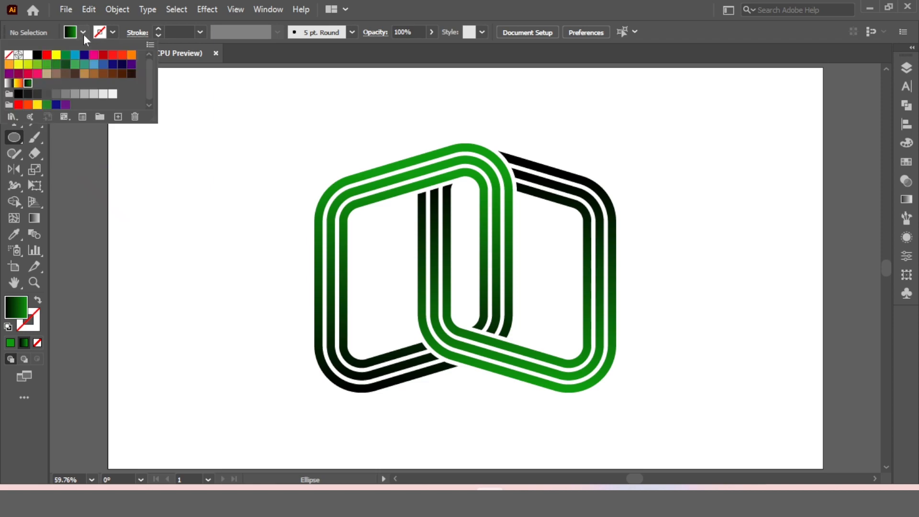
left_click(9, 83)
left_click(200, 220)
left_click_drag(200, 245, 212, 334)
key("v")
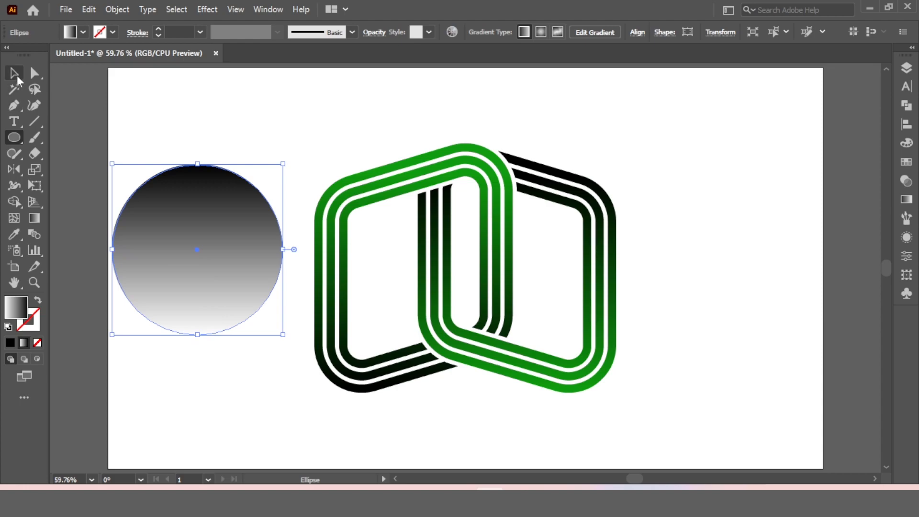
- Reverse the circle's gradient, set its white end stop to 0% opacity, and make the gradient radial
left_click(906, 200)
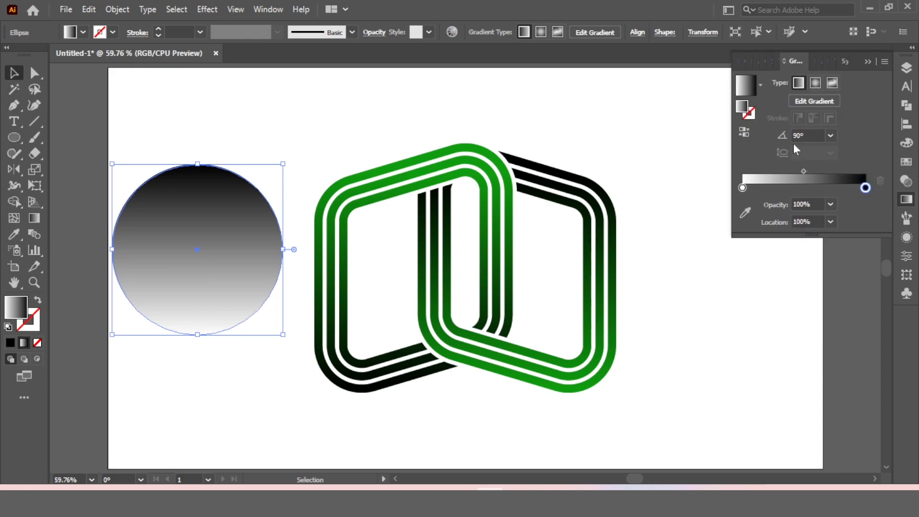
left_click(743, 133)
left_click(865, 188)
left_click(830, 204)
left_click(839, 216)
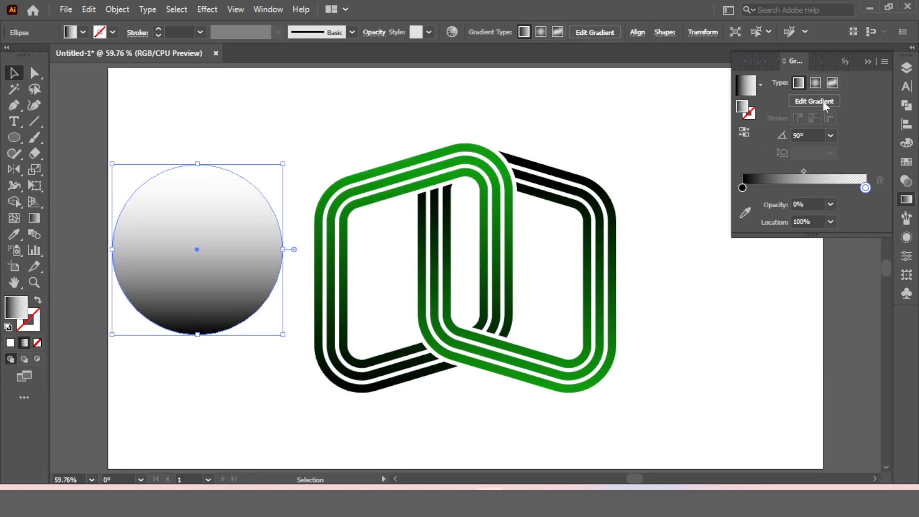
left_click(815, 83)
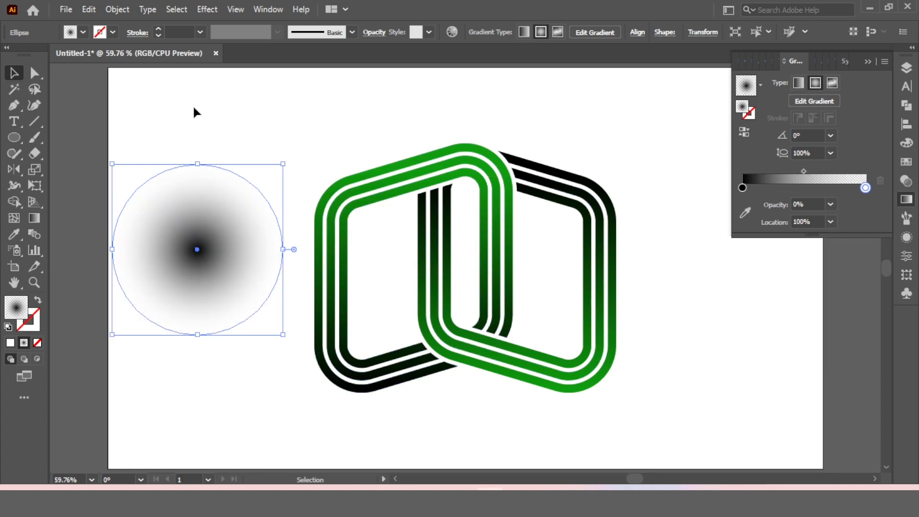
- Set the gradient circle's blending mode to Multiply
left_click(206, 148)
left_click(199, 242)
left_click(911, 183)
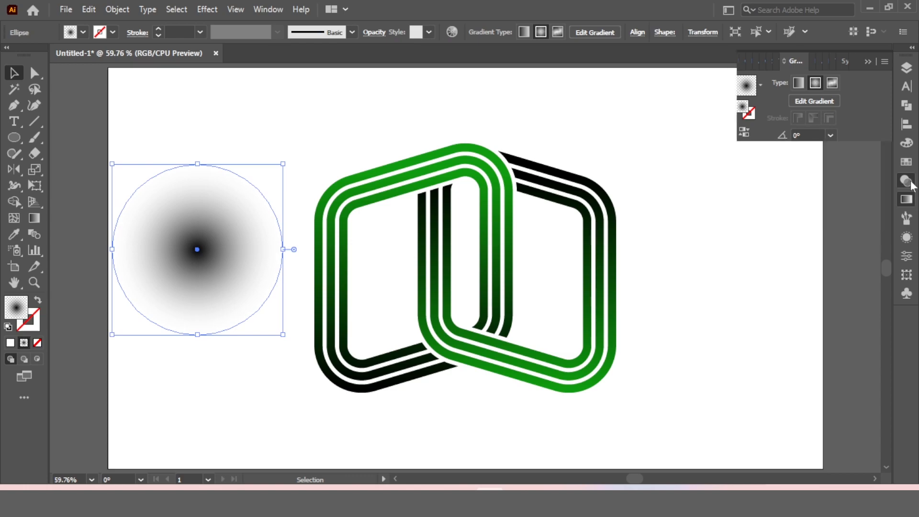
left_click(780, 82)
left_click(771, 129)
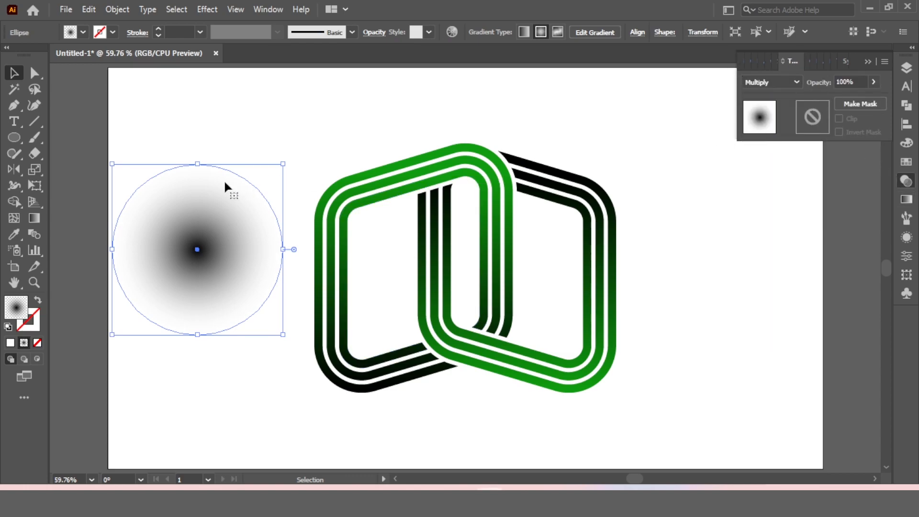
- Flatten the gradient circle into a thin shadow ellipse and place it just below the logo
left_click_drag(199, 165, 473, 391)
left_click(243, 254)
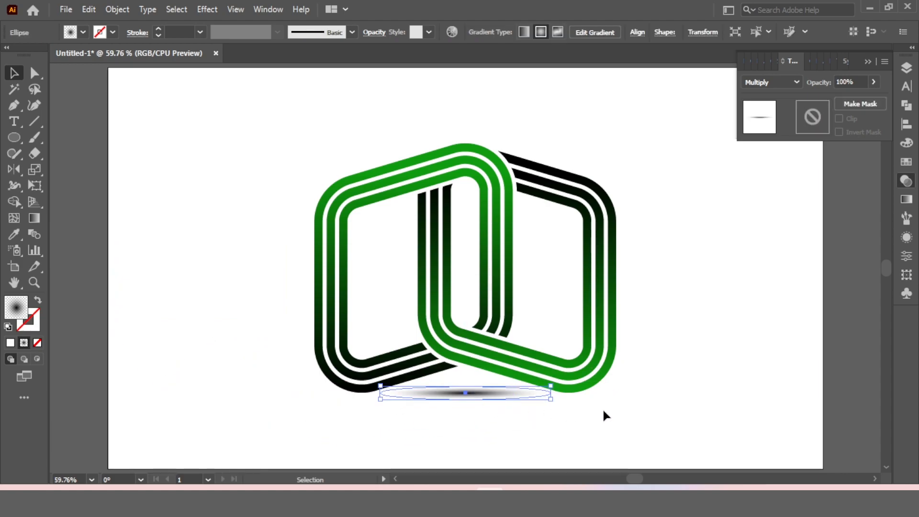
left_click_drag(641, 340, 485, 420)
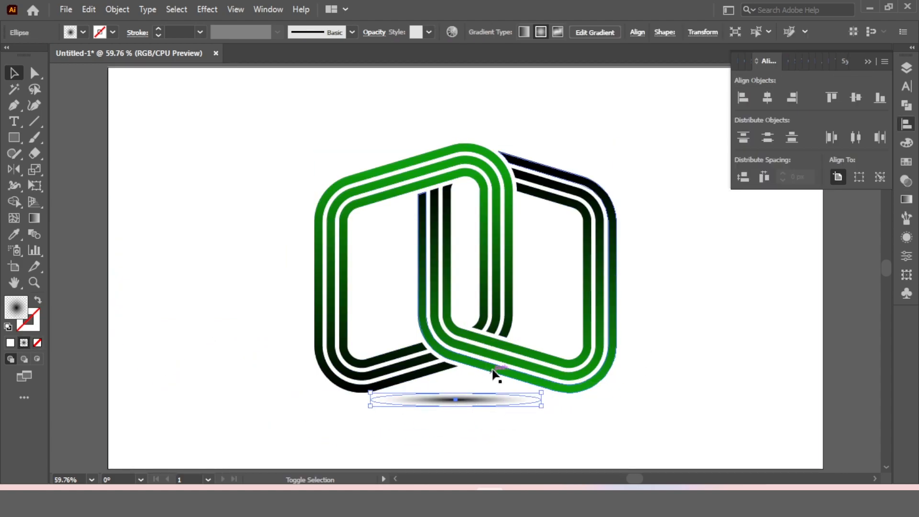
- Align the shadow ellipse and the logo on their horizontal centres, and group them together
left_click(493, 370, "shift")
left_click(767, 97)
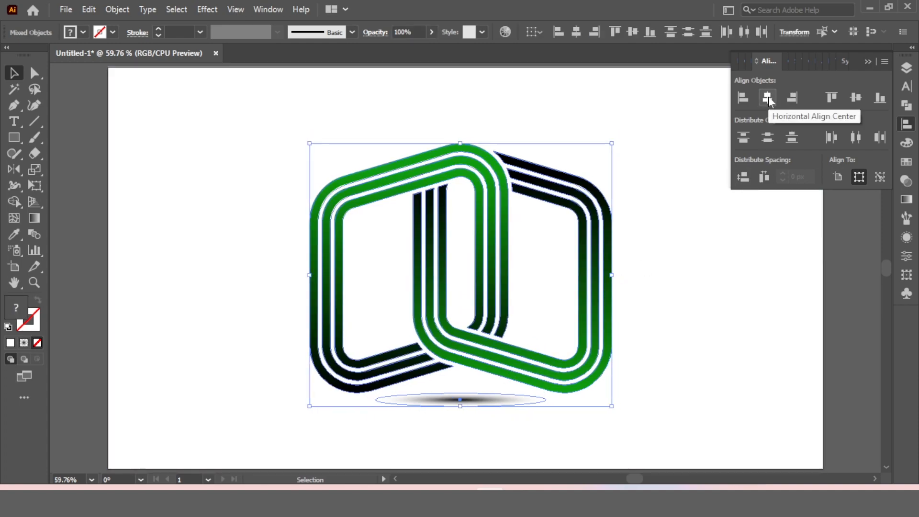
key("ctrl+g")
key("ctrl+z")
right_click(491, 227)
left_click(526, 334)
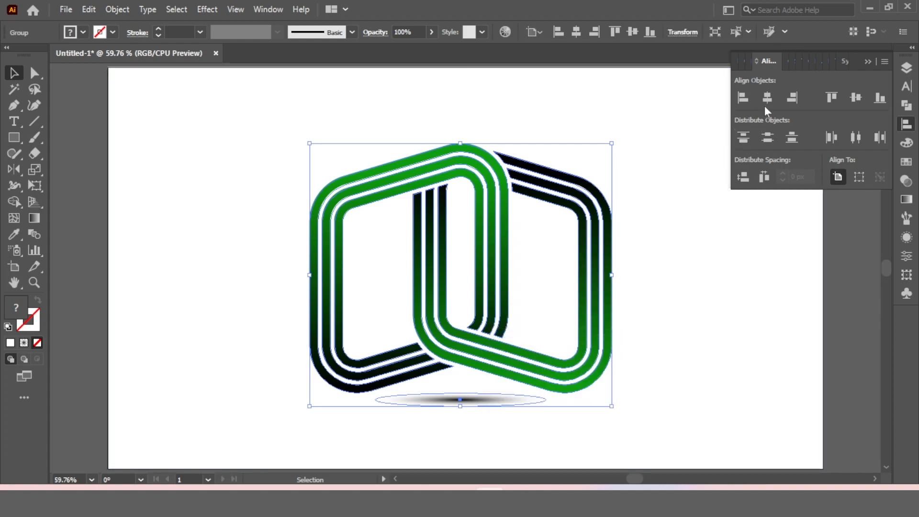
- Centre the logo-and-shadow group horizontally and vertically on the artboard
left_click(769, 98)
left_click(854, 98)
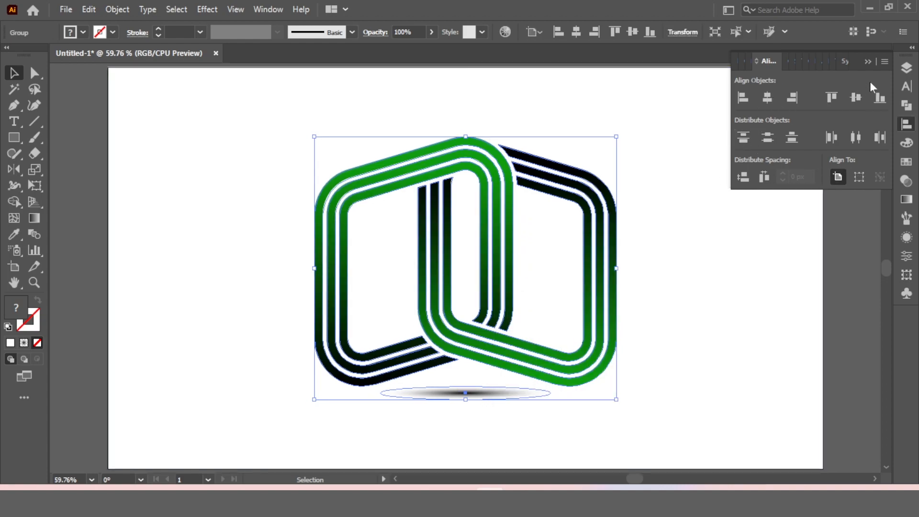
left_click(868, 62)
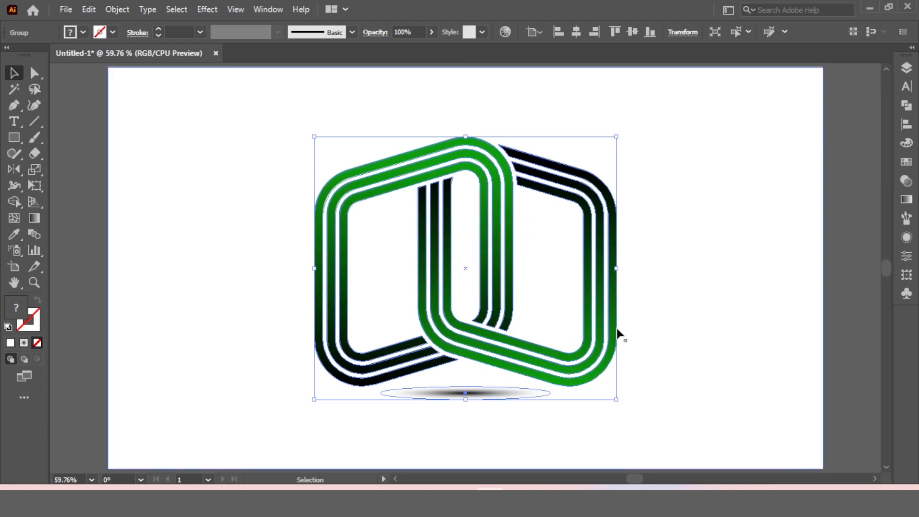
- Isolate the group and enlarge the shadow ellipse proportionally about its centre
double_click(479, 395)
left_click(480, 395)
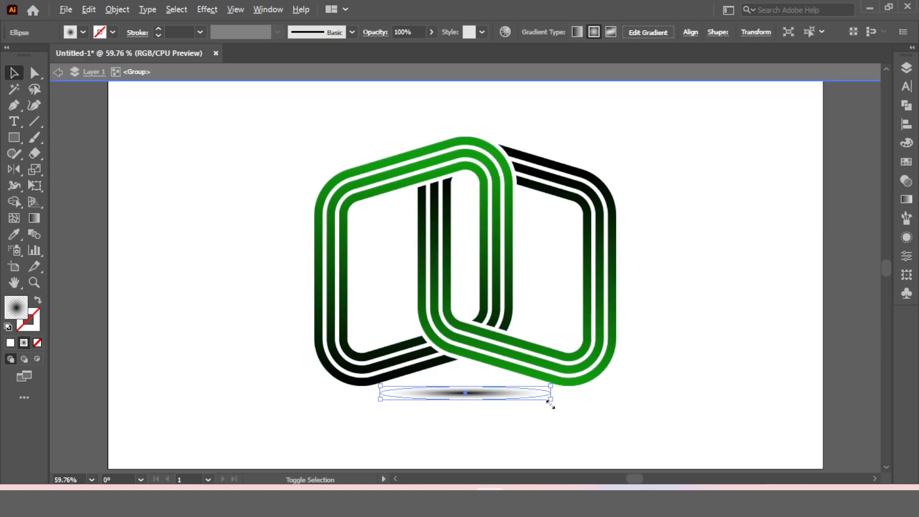
left_click_drag(551, 399, 576, 420)
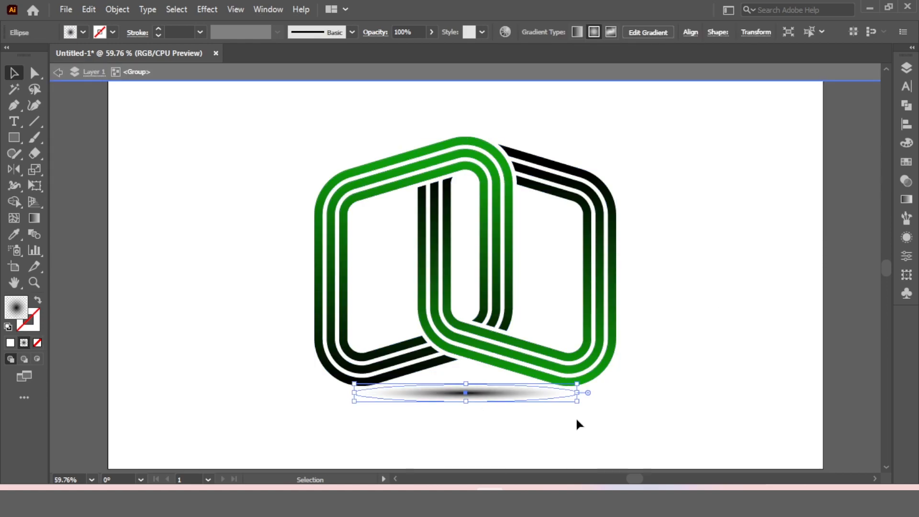
- Nudge the shadow ellipse up until it touches the base of the frames, and leave the group's isolation mode
key("Up")
key("Up")
key("Up")
key("Up")
key("Up")
key("Up")
key("Up")
key("Up")
key("Up")
key("Up")
key("Up")
key("Up")
key("Up")
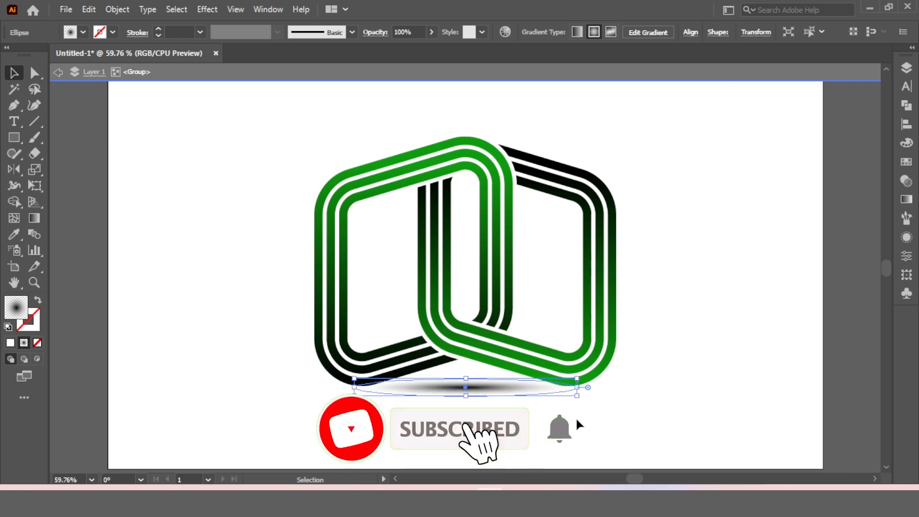
double_click(872, 254)
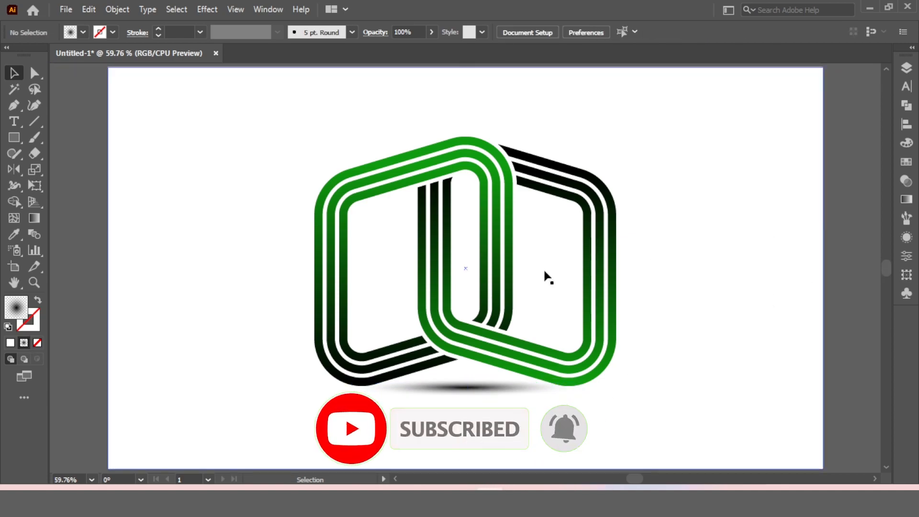
- Enlarge the logo-and-shadow group proportionally about its centre, recentre it on the artboard, and deselect it
left_click(486, 205)
left_click_drag(618, 136, 642, 116)
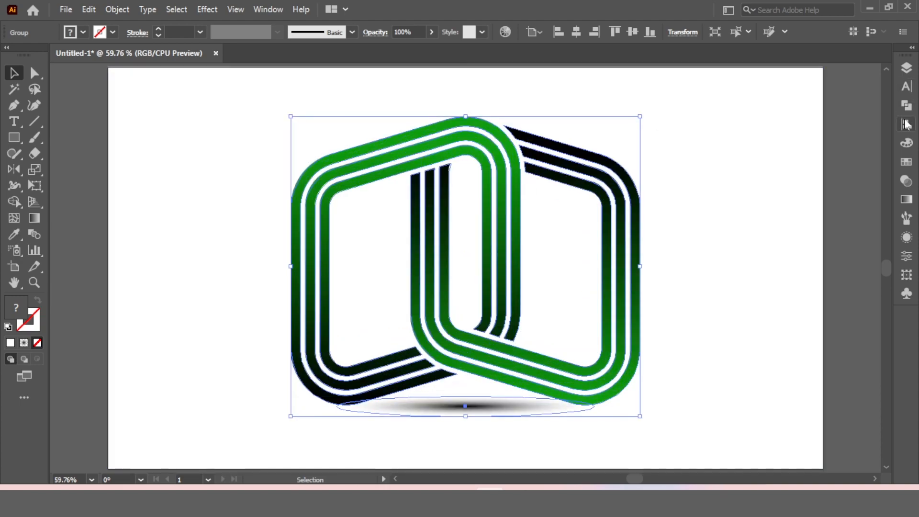
left_click(906, 123)
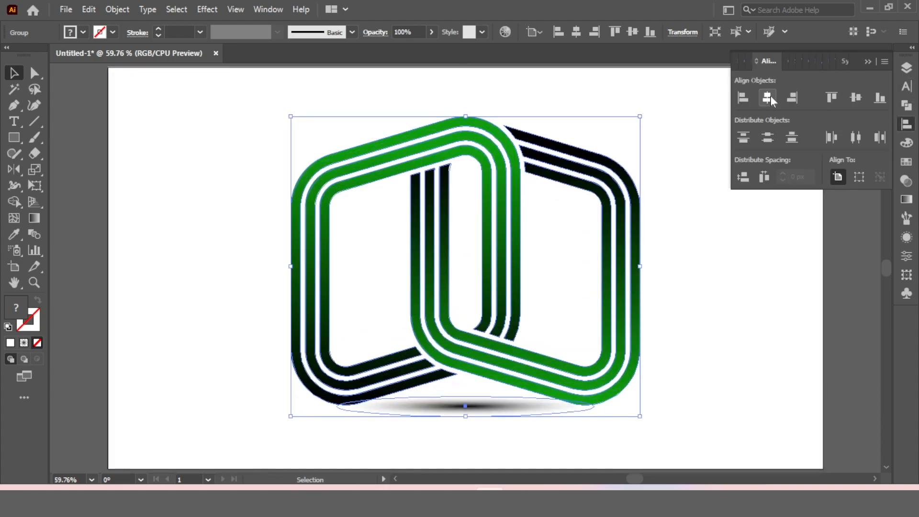
left_click(868, 62)
left_click(854, 105)
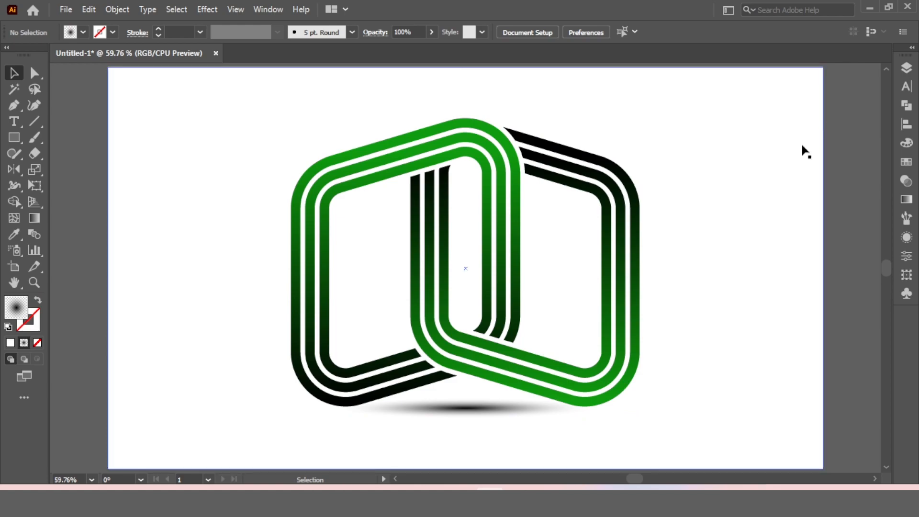